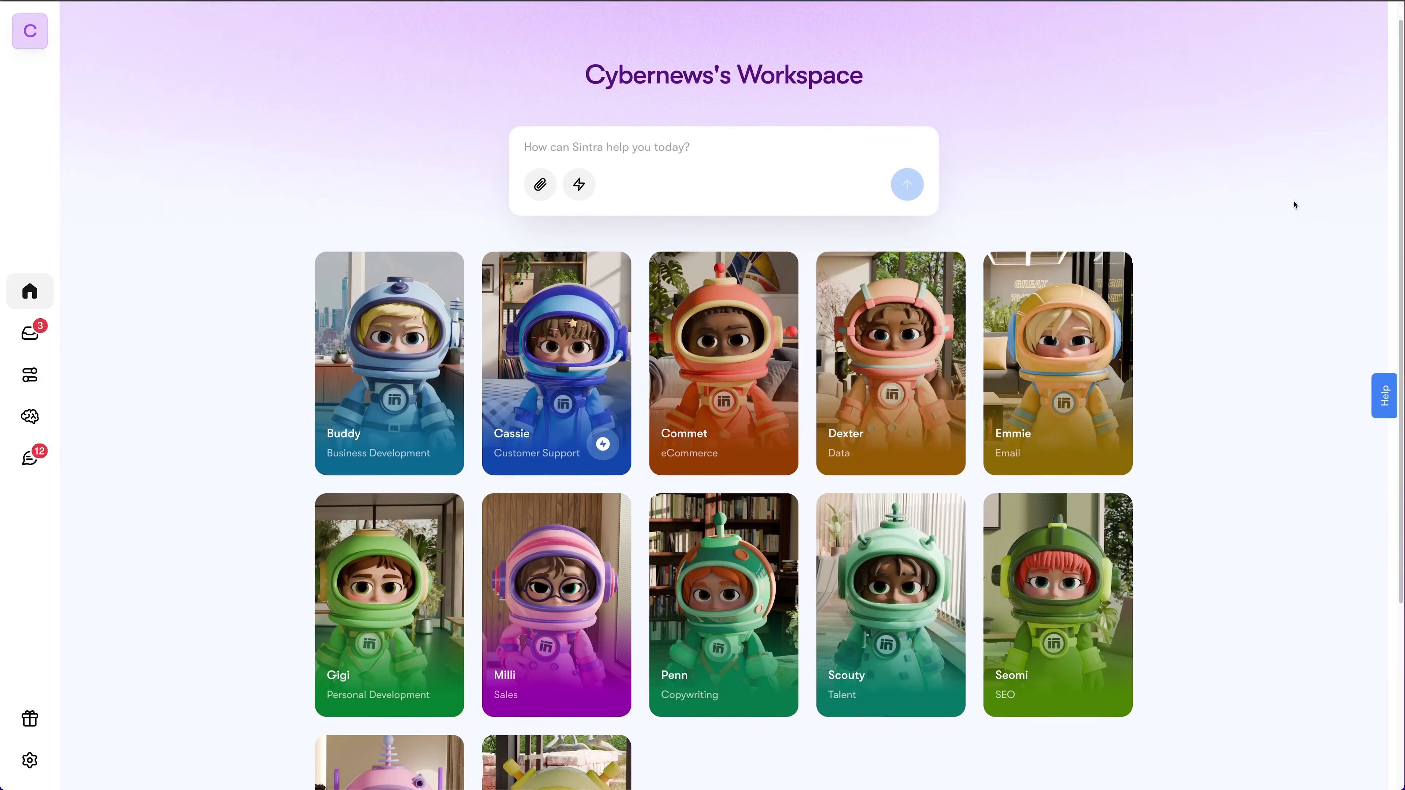
scroll(1294, 202, down, 3)
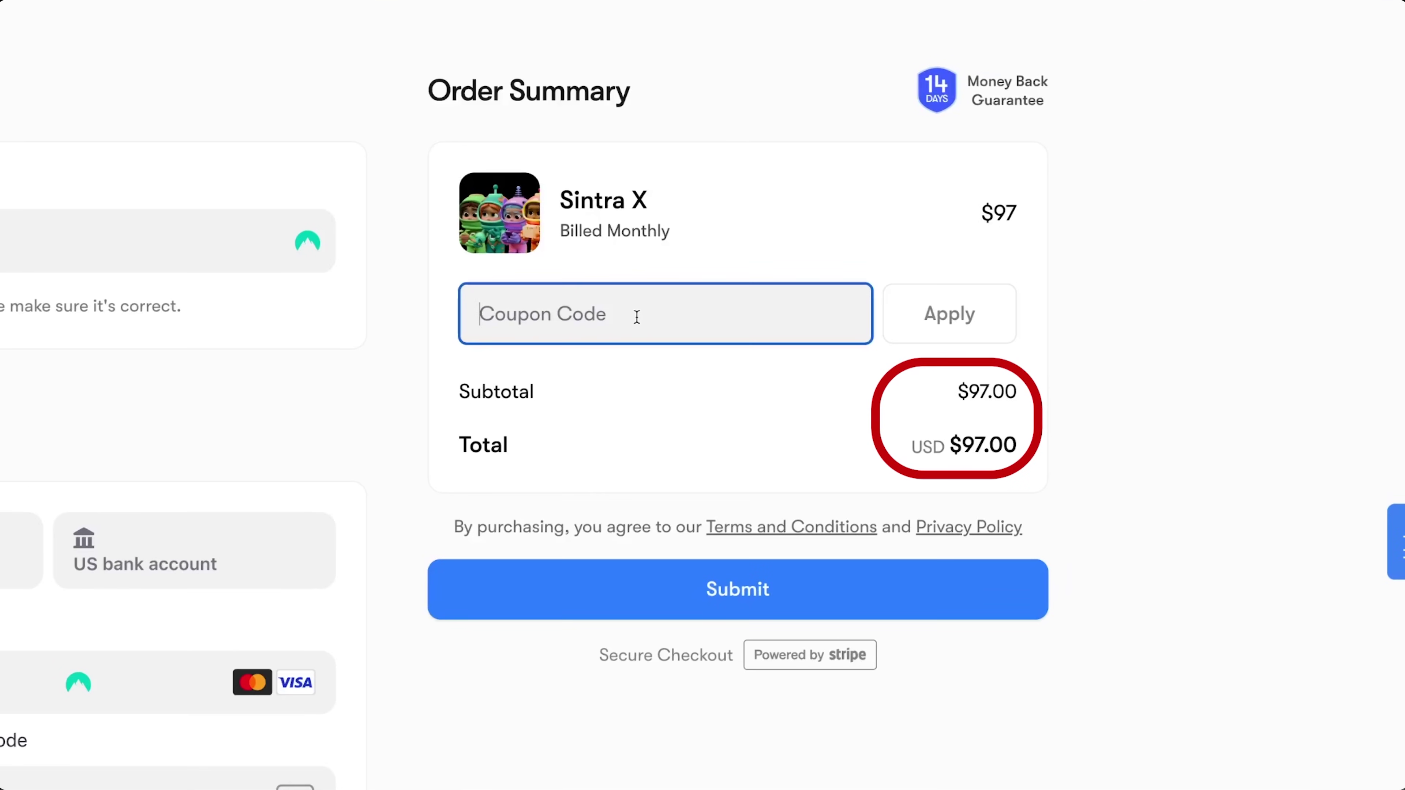
Apply the coupon code CYBERNEWS65 to the Sintra X monthly order
text(CYBERNEWS65)
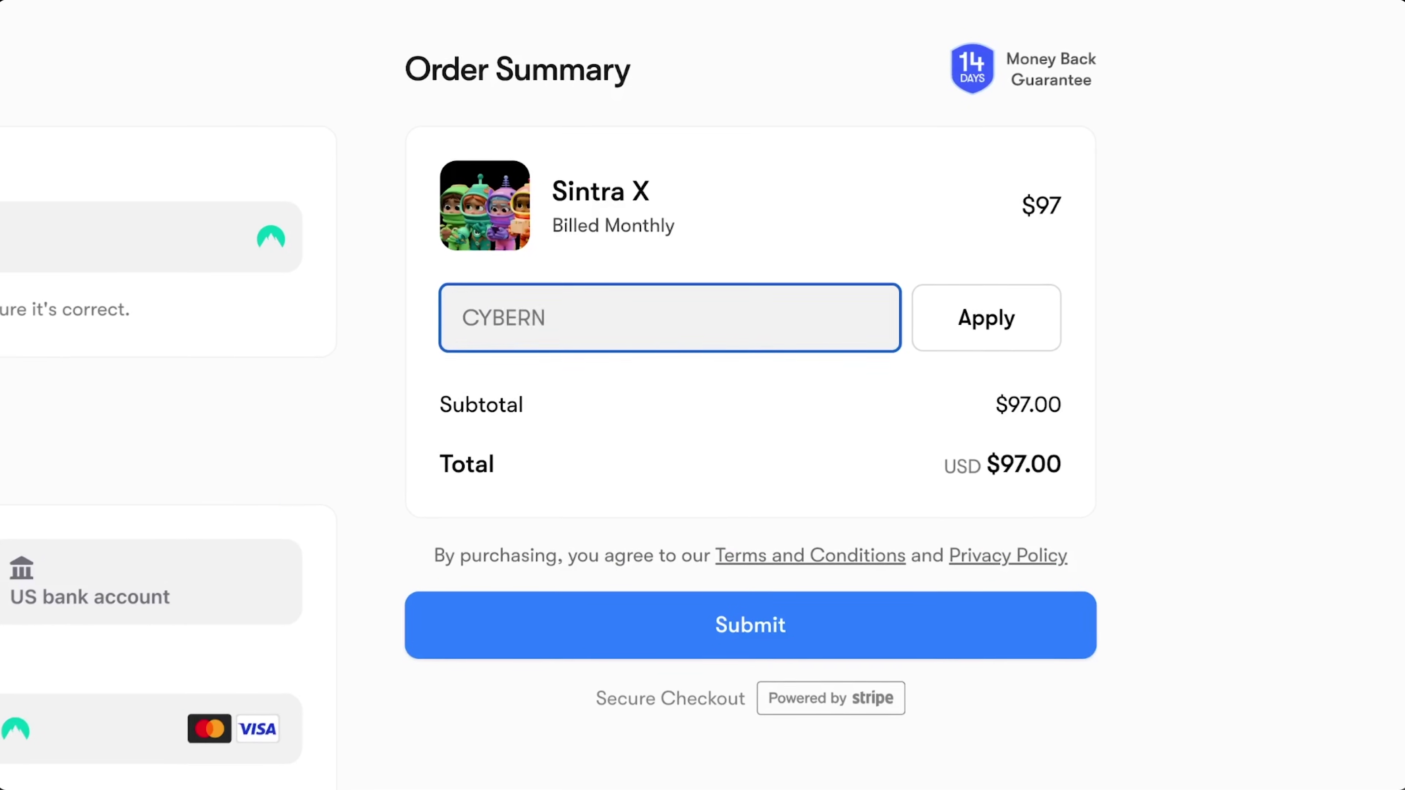
click(935, 323)
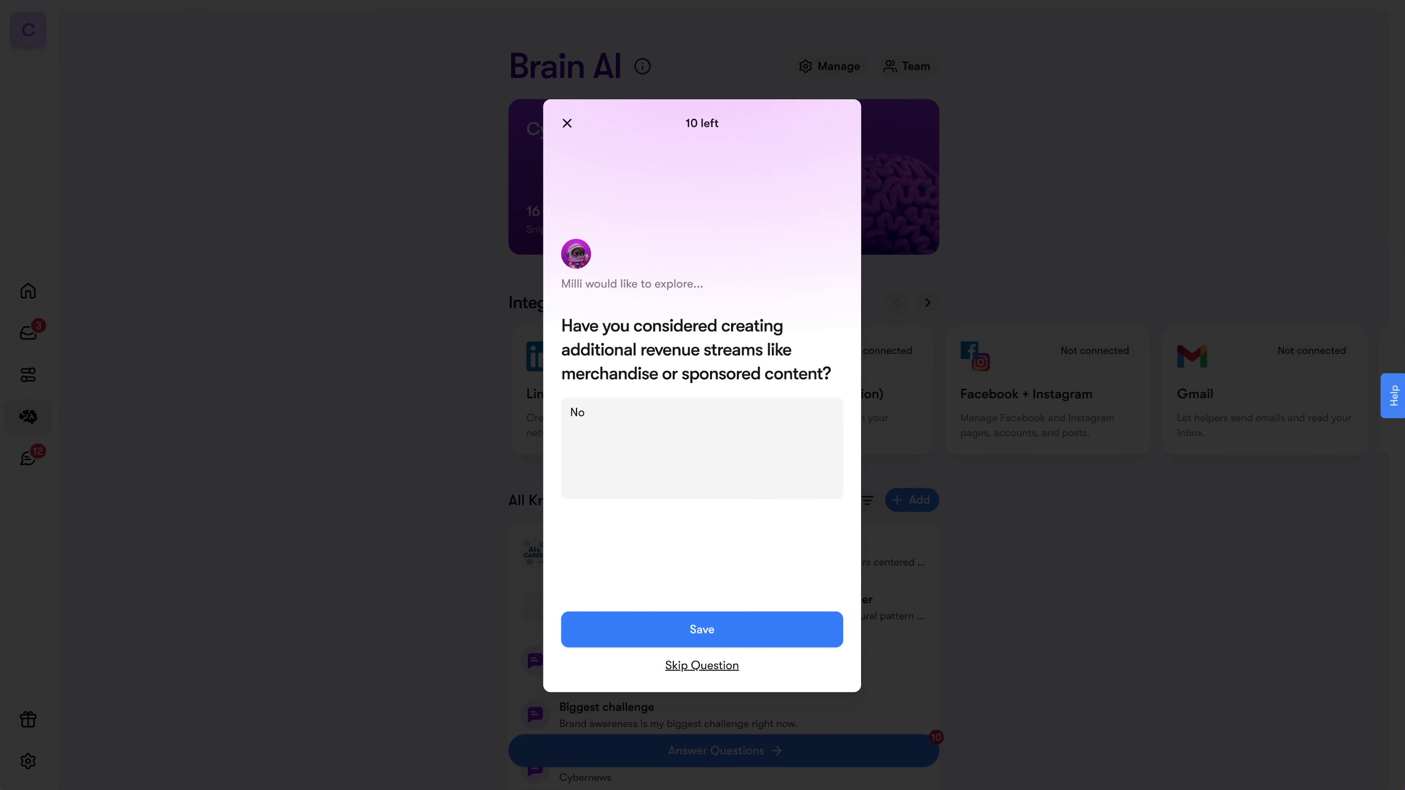
Save the "No" answer on additional revenue streams and start answering the partnerships question with "Yes, we colla"
click(700, 630)
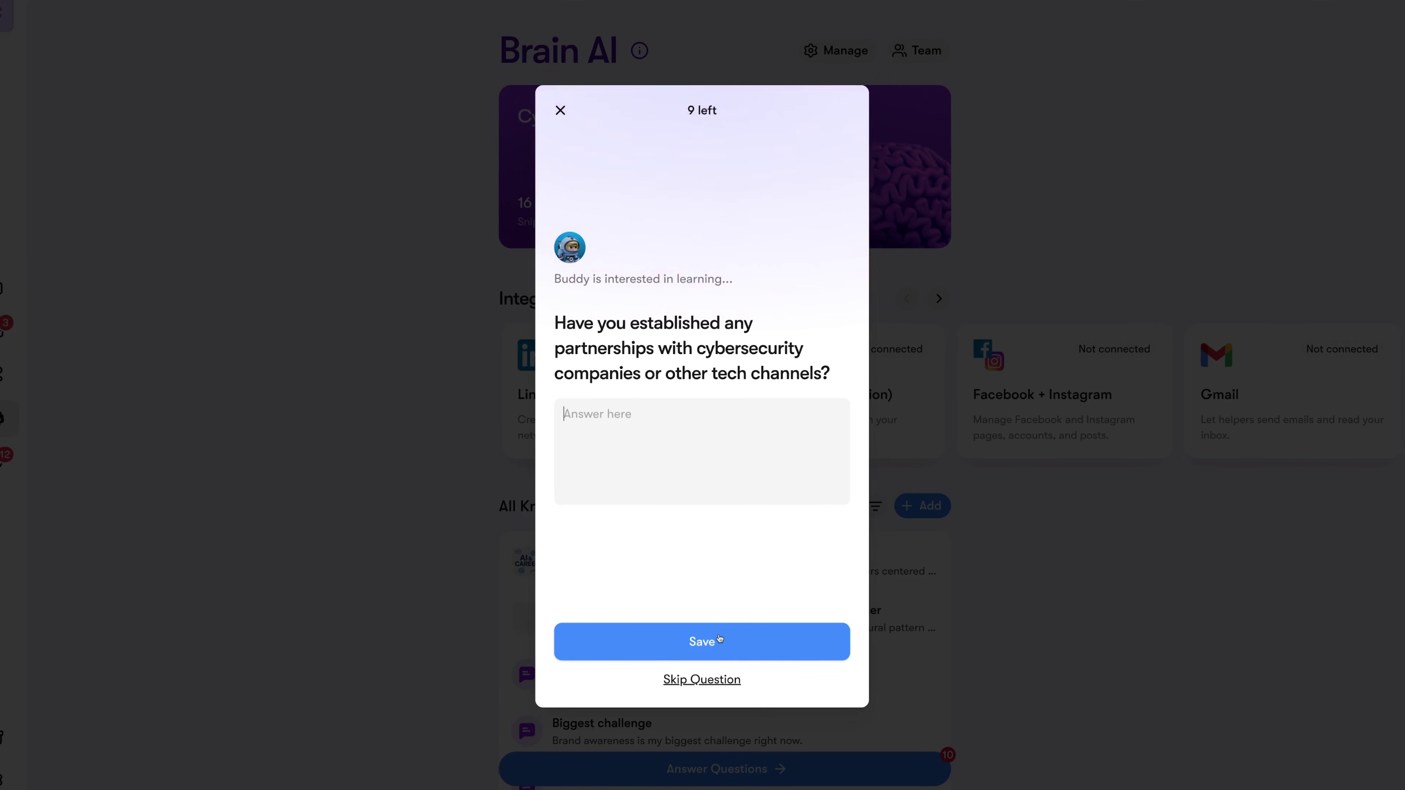
click(700, 473)
text(Yes, w)
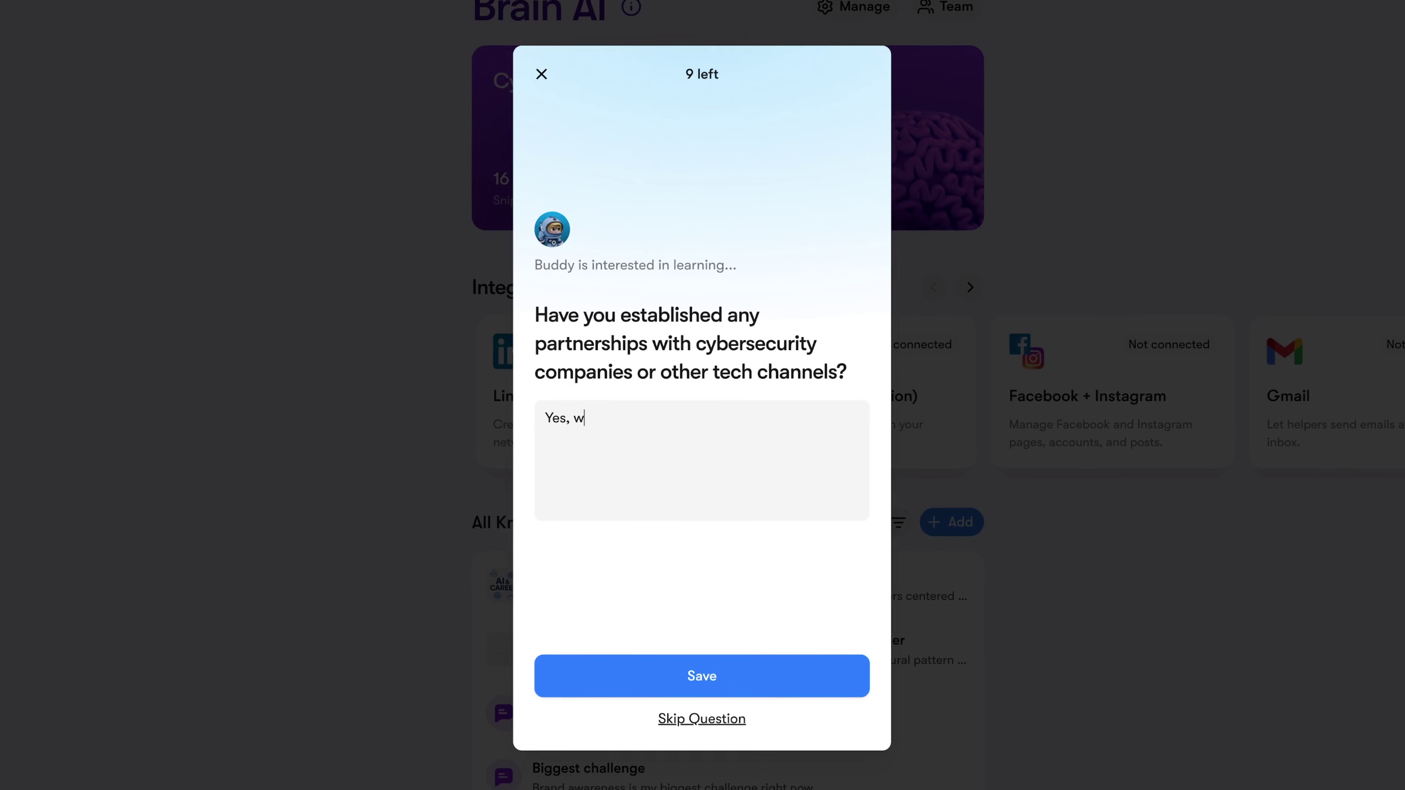
text(e colla)
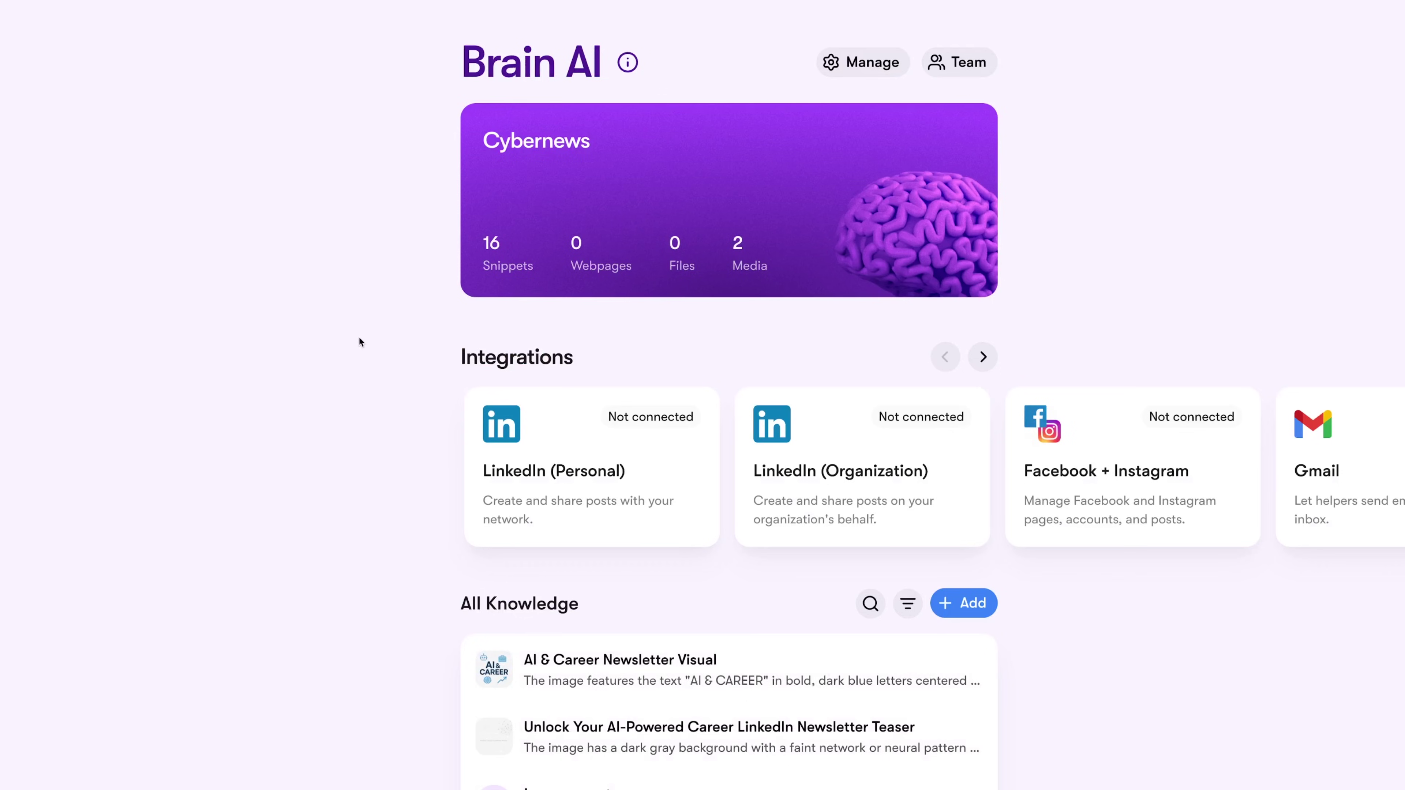
Look through the knowledge snippets and media stored in Brain AI
scroll(360, 338, down, 3)
scroll(359, 342, down, 4)
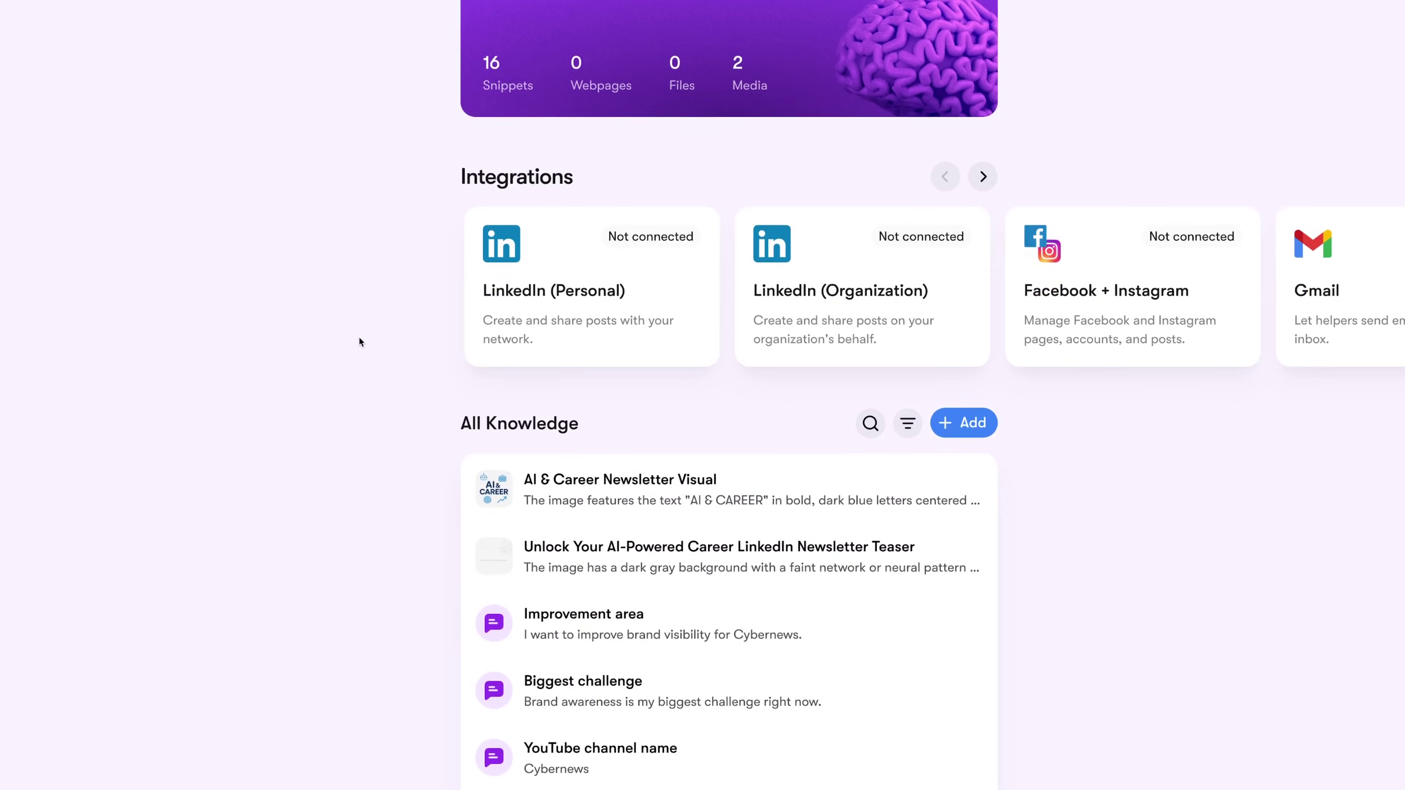
scroll(360, 342, down, 8)
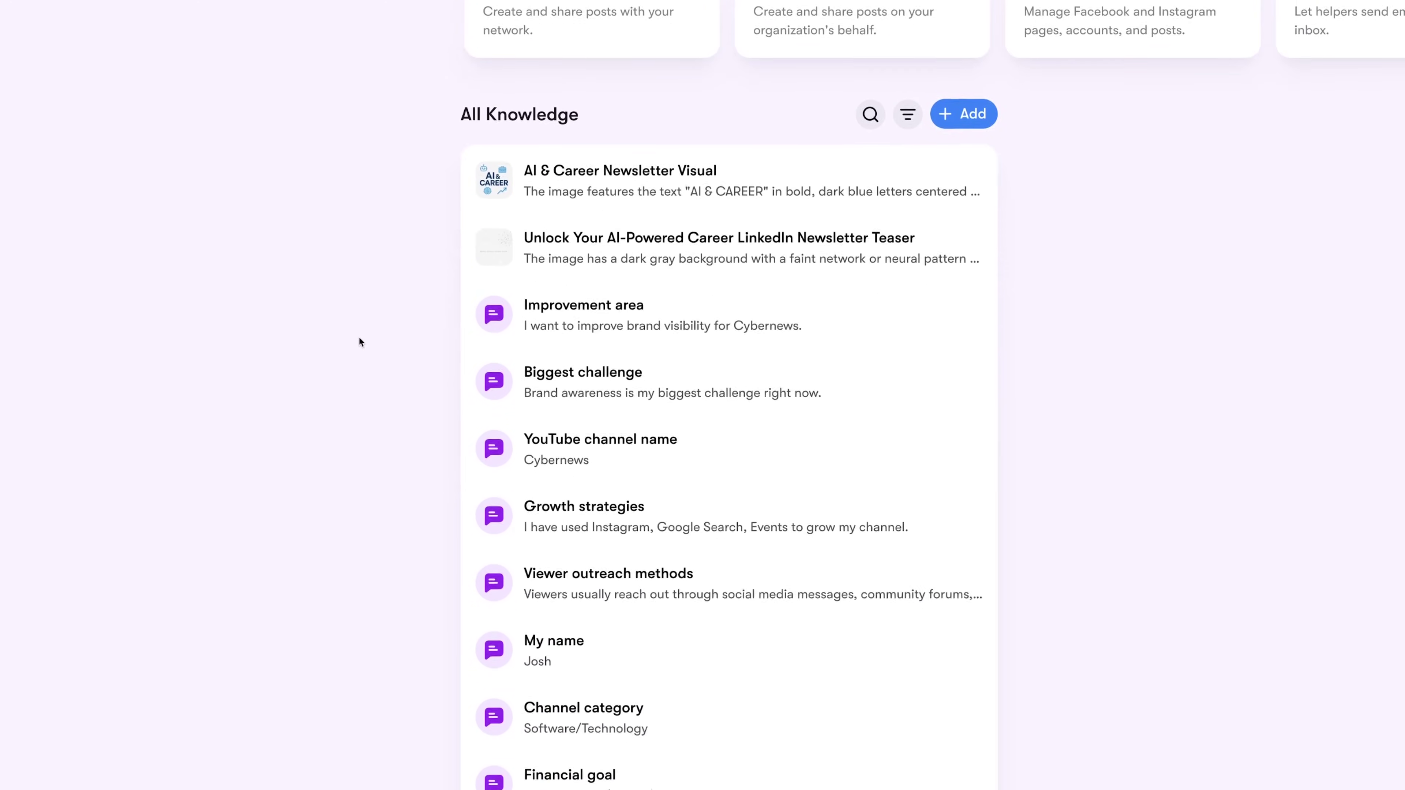
scroll(359, 338, down, 5)
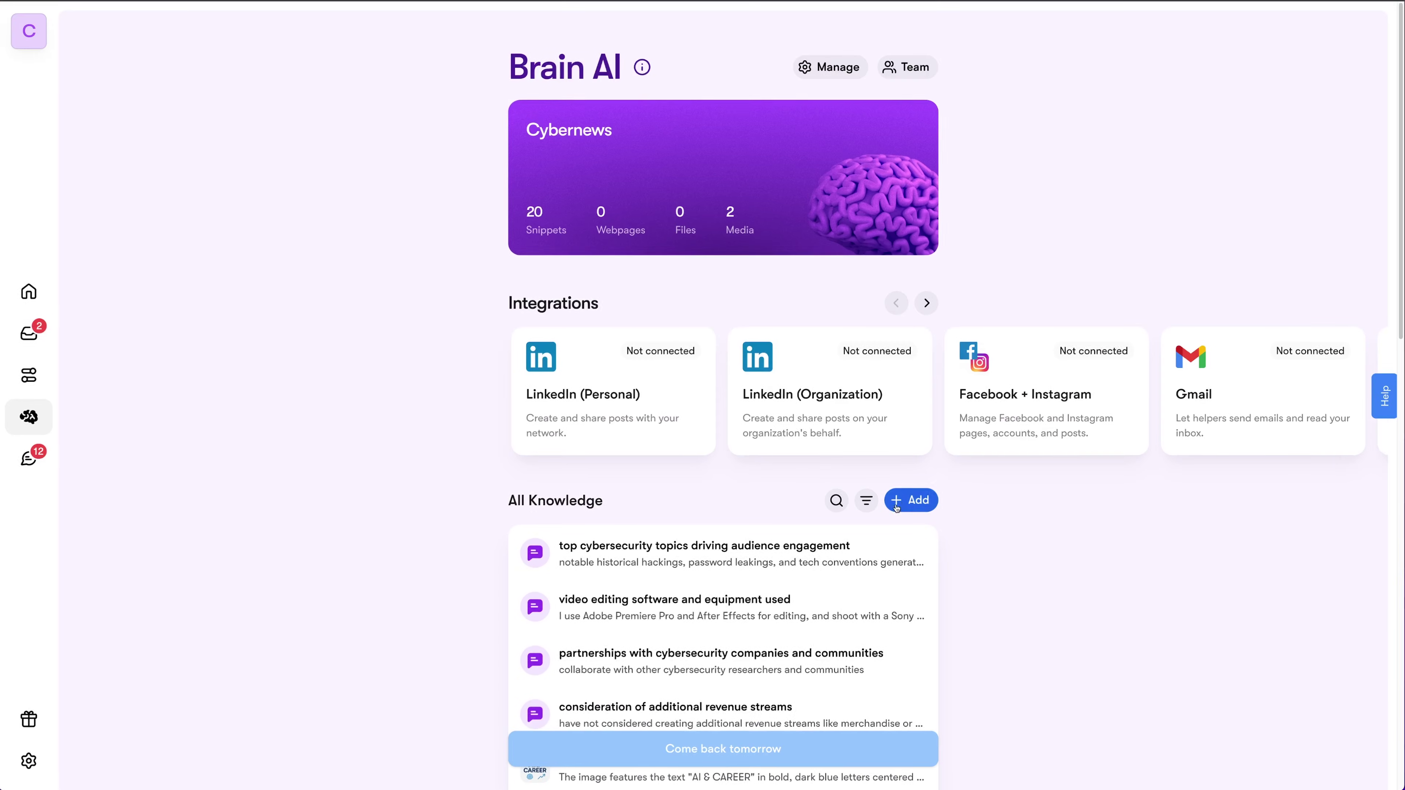
Upload the image file cybernews1.webp to the Brain AI knowledge and open its new entry
click(912, 500)
click(1330, 81)
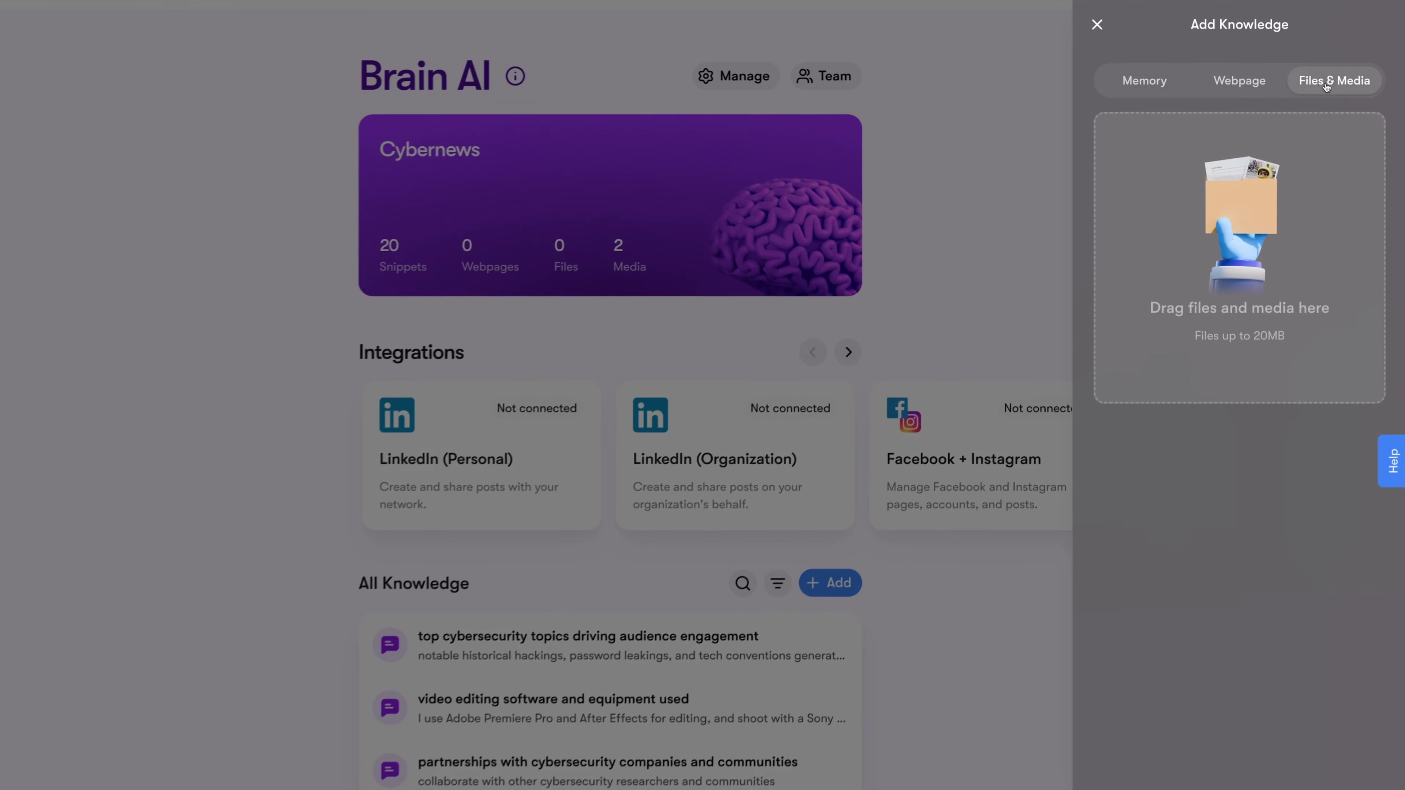
click(1239, 249)
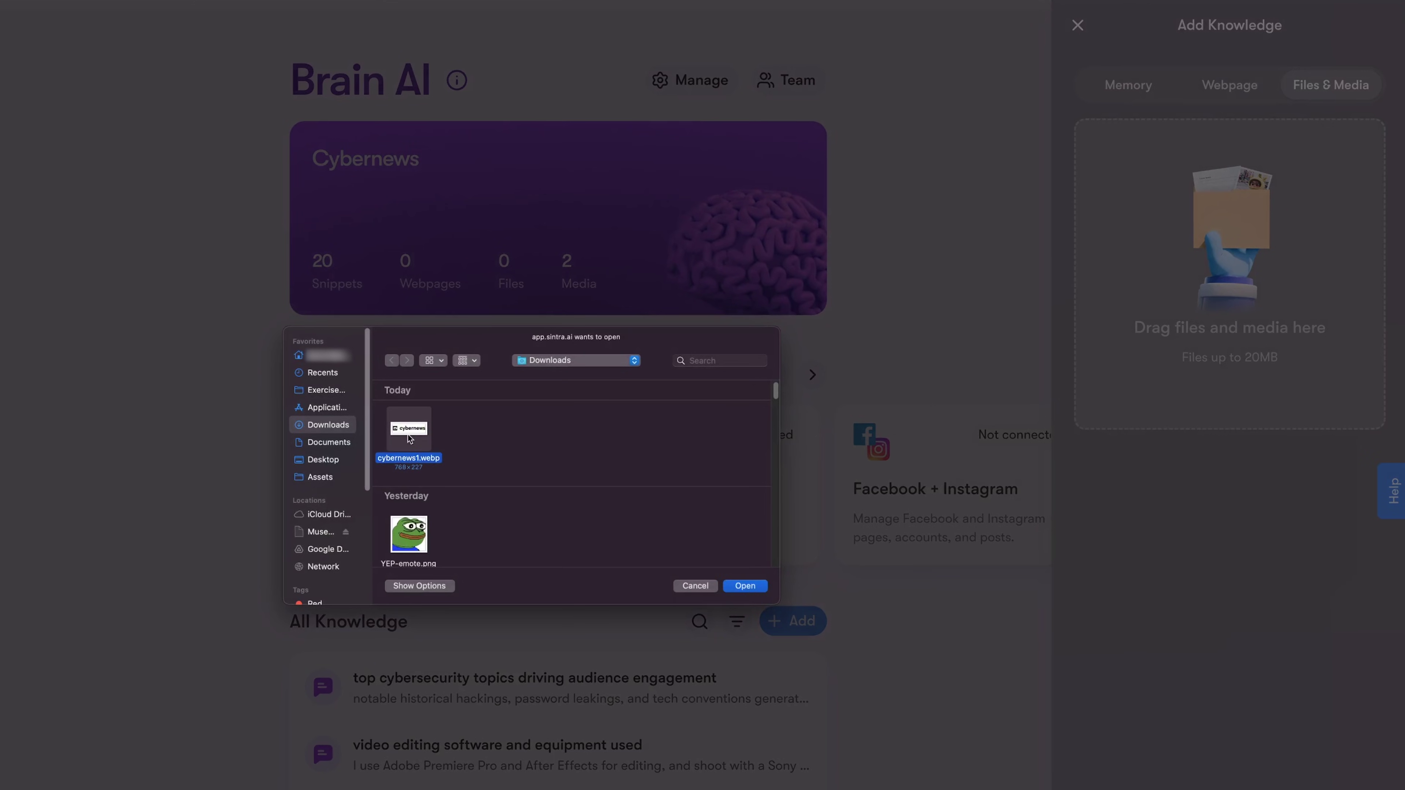
click(747, 586)
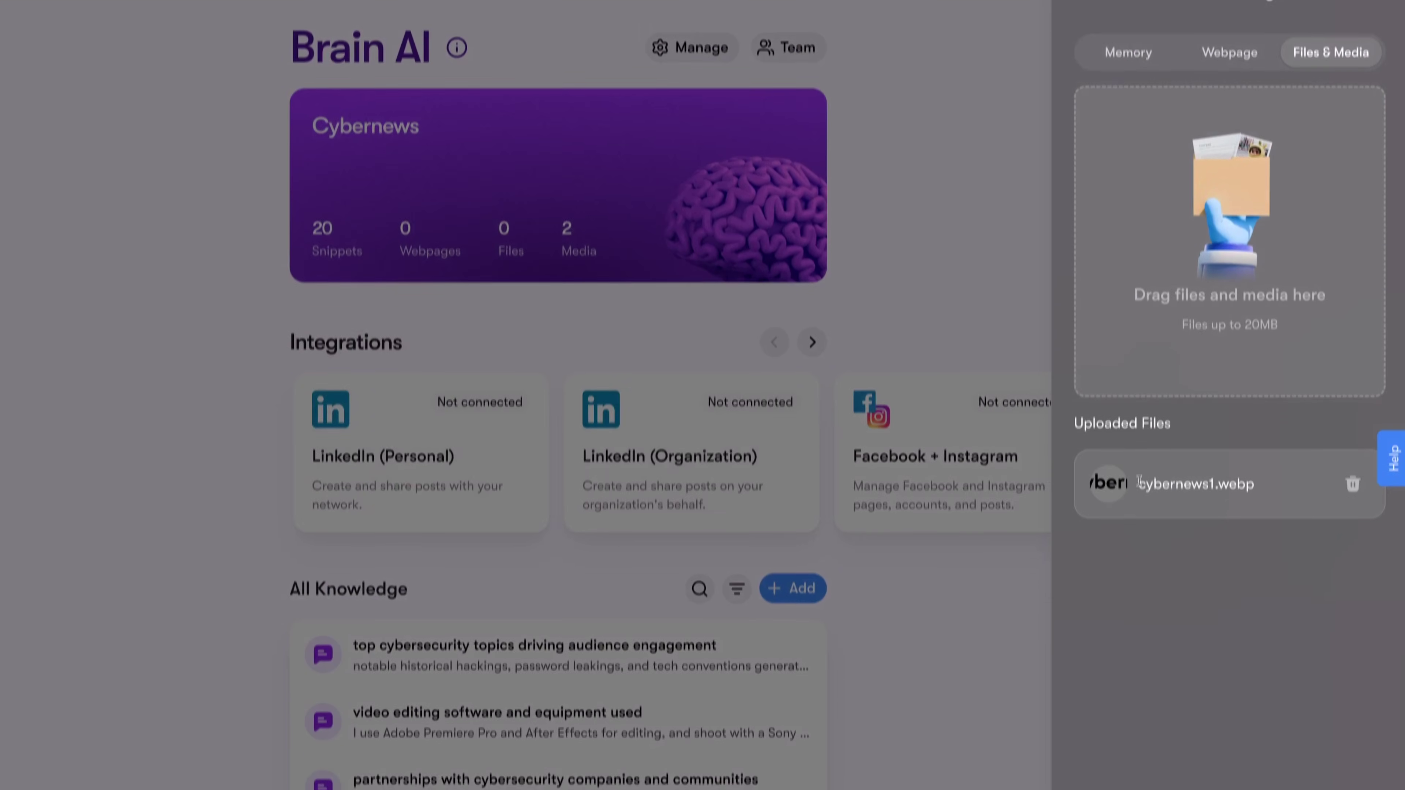
click(1195, 785)
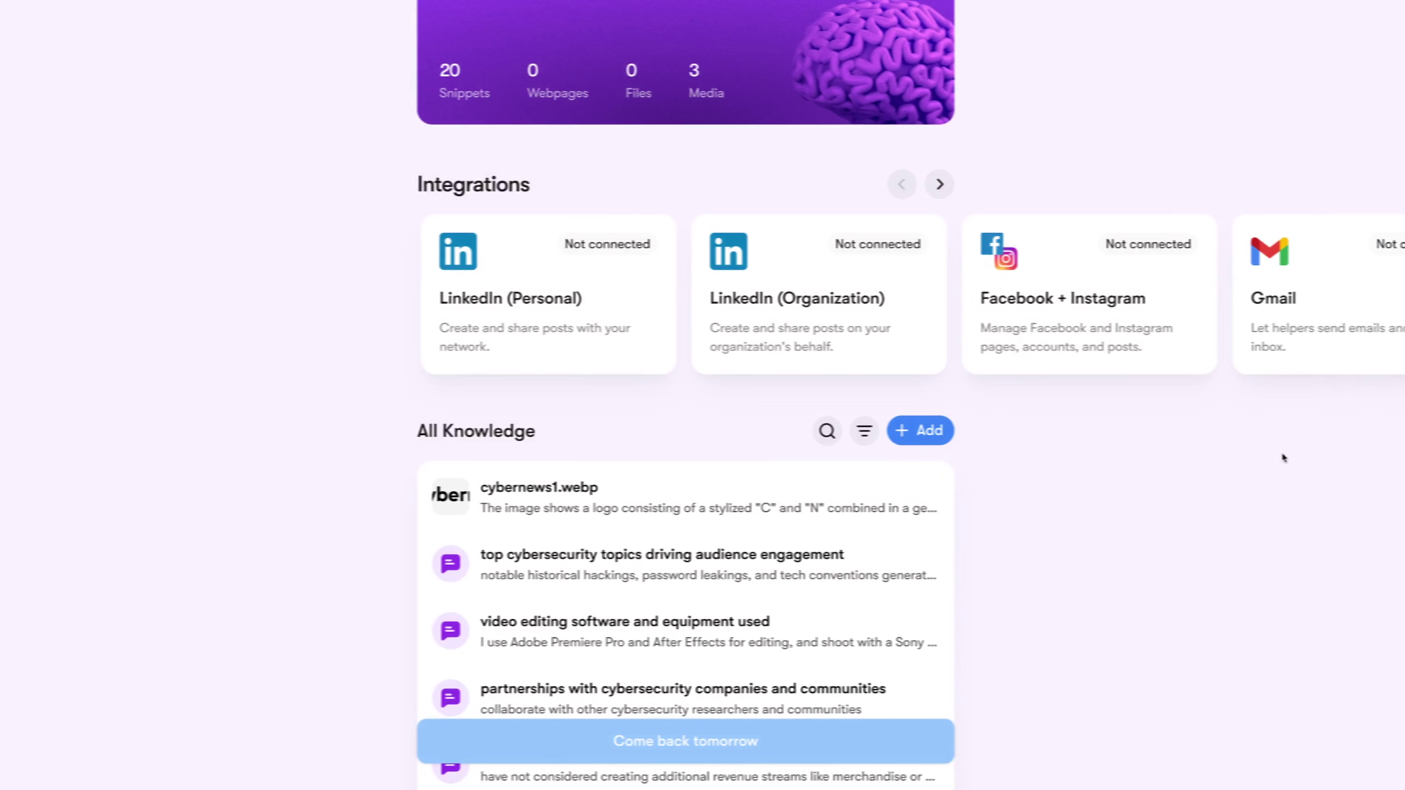
click(777, 508)
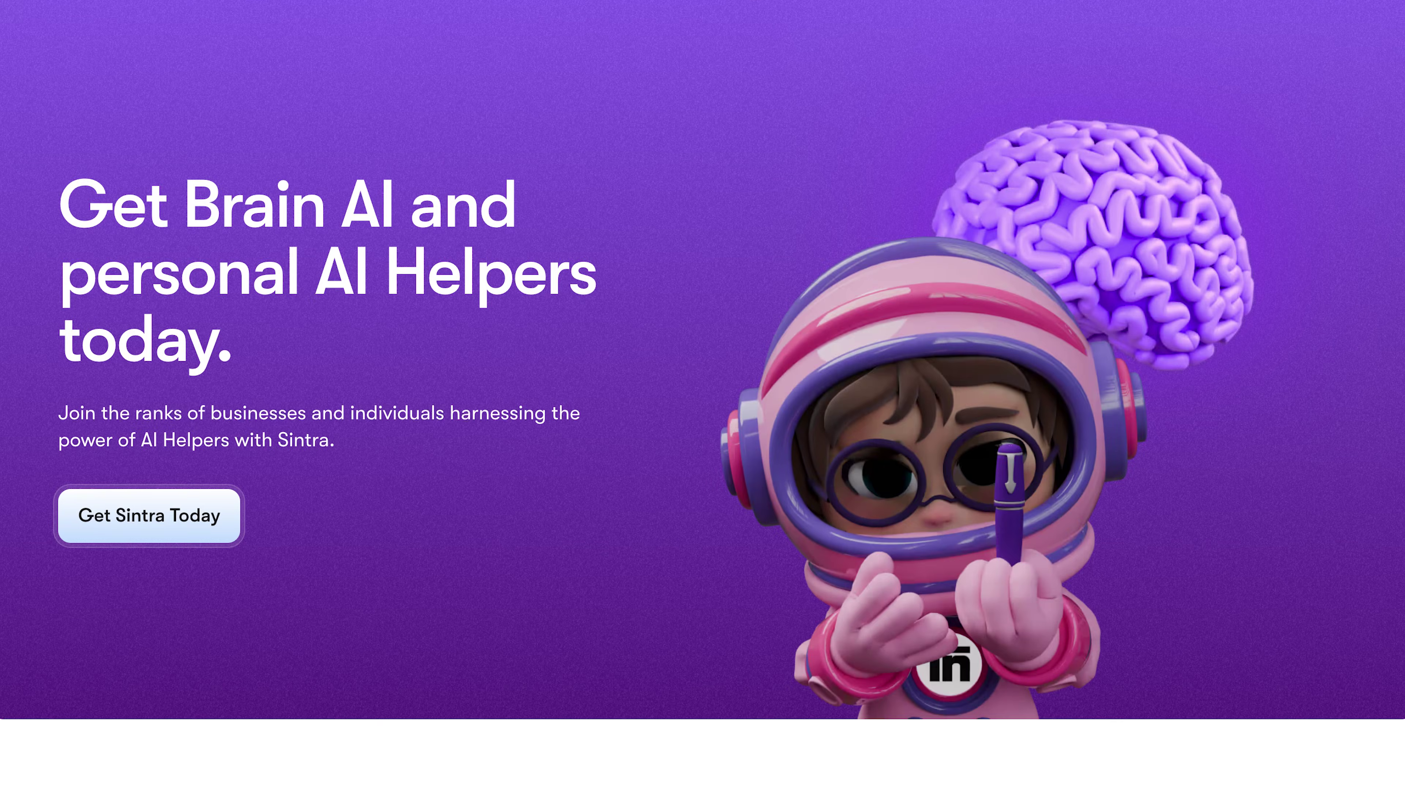
scroll(703, 395, down, 10)
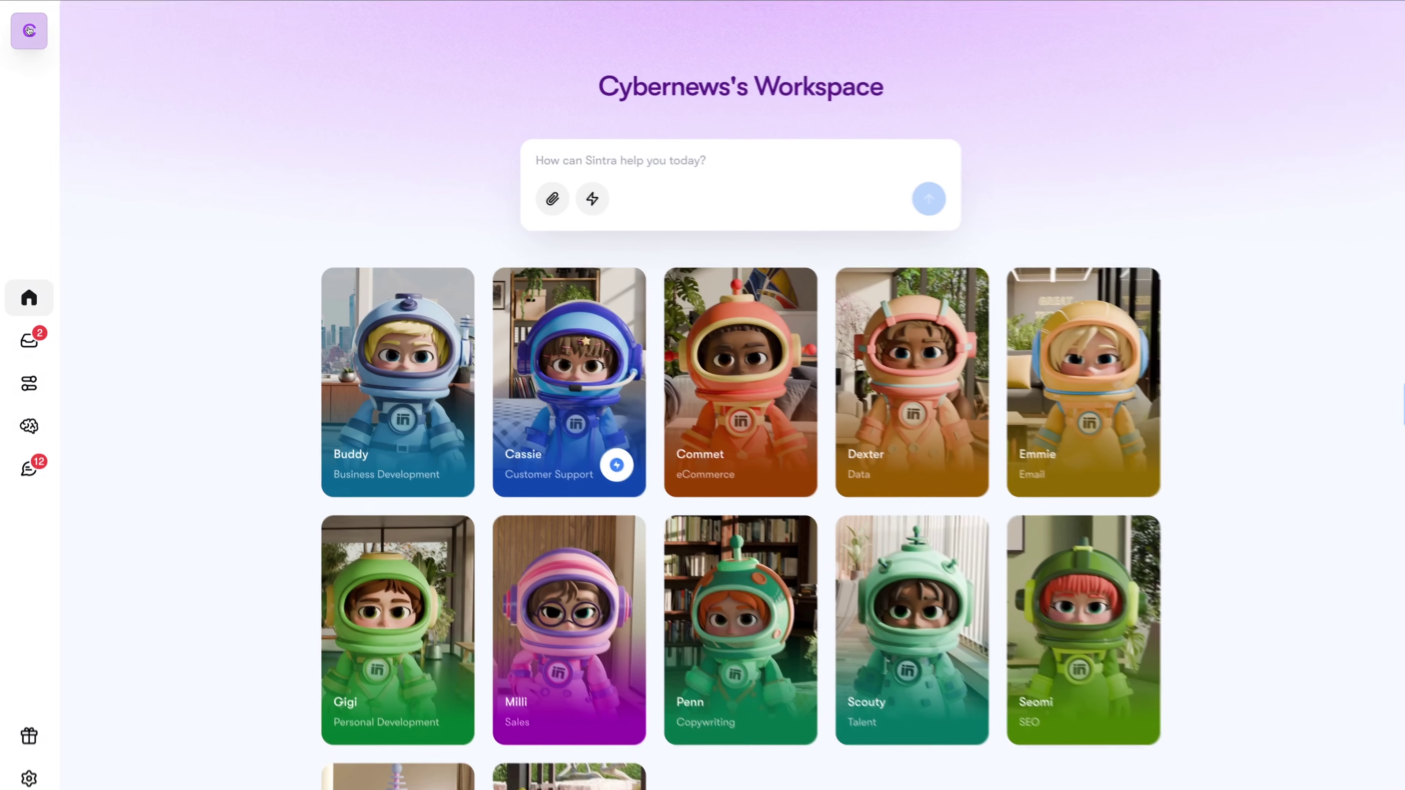
Check the list of workspaces available in the account
click(24, 34)
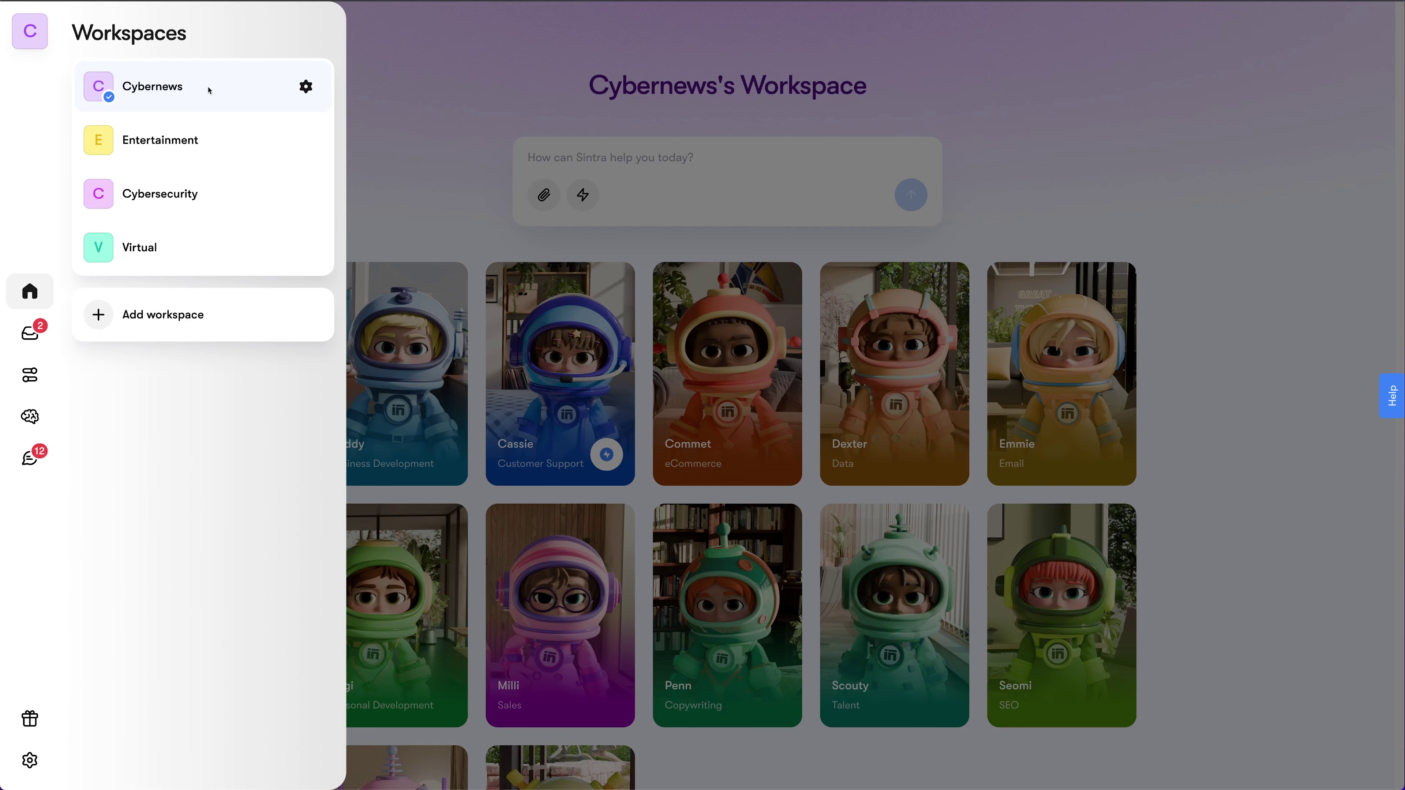
click(30, 31)
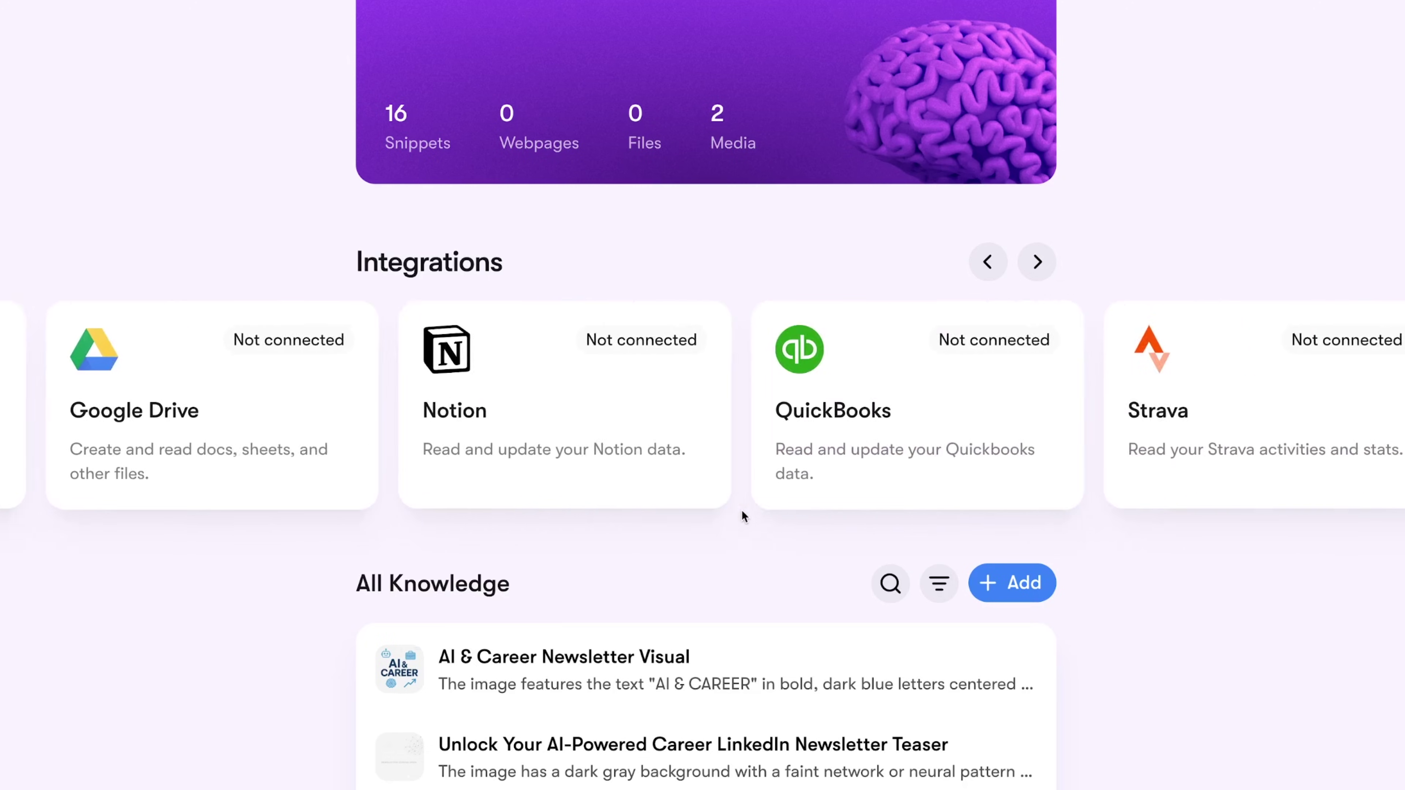
Browse the further Brain AI integrations beyond Google Drive, Notion, QuickBooks and Strava
scroll(743, 516, right, 5)
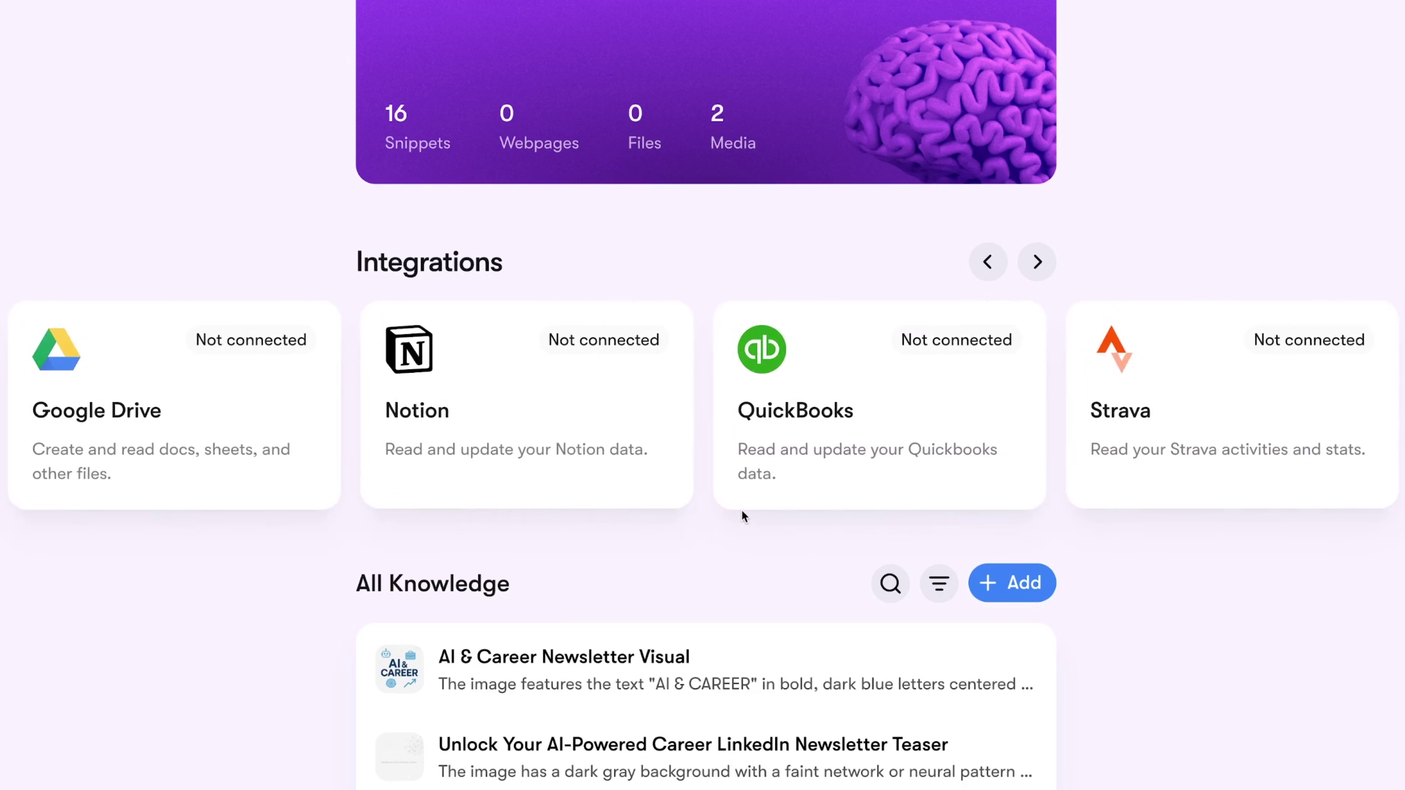
scroll(740, 510, right, 3)
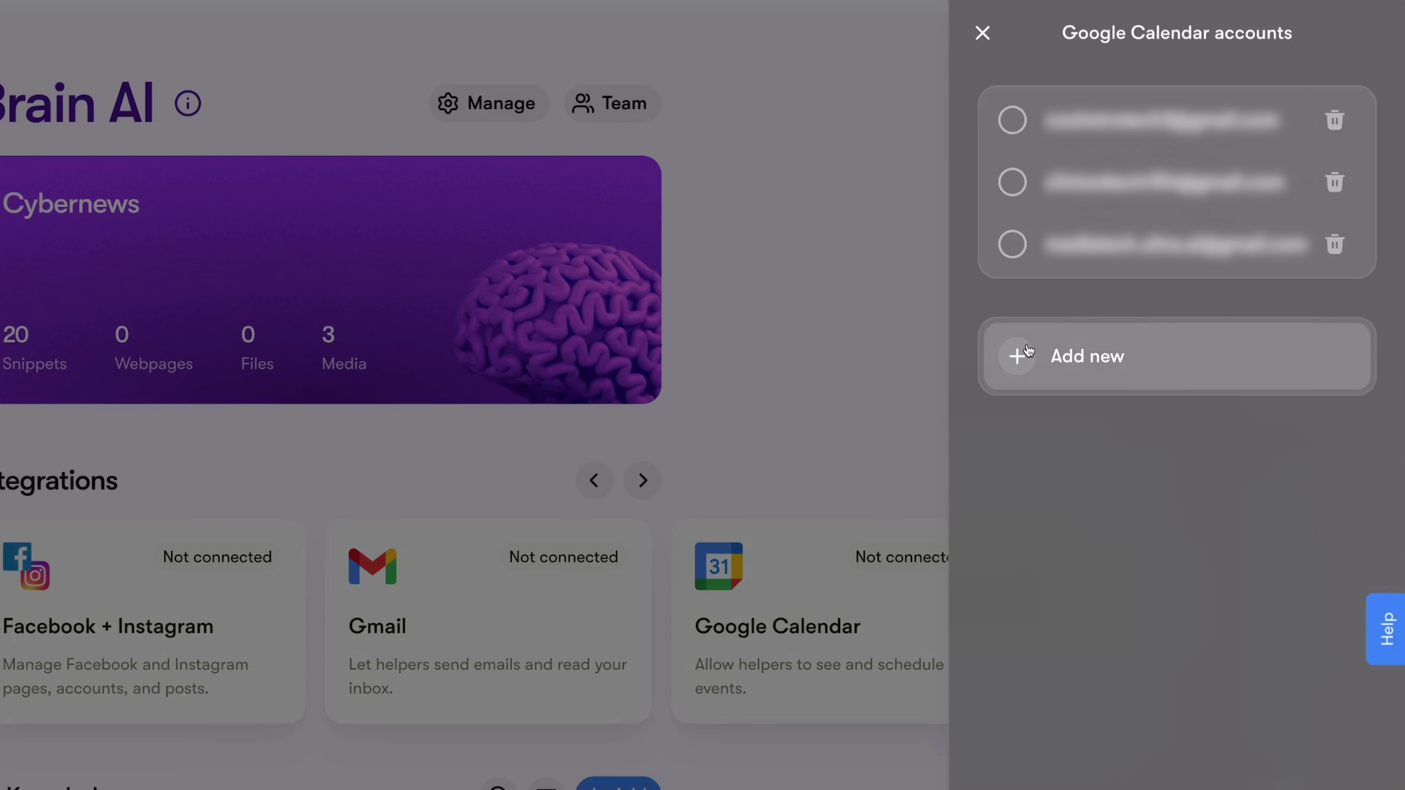
Add a new Google Calendar account and grant Sintra the selected permissions to manage events and view calendar settings
click(1028, 350)
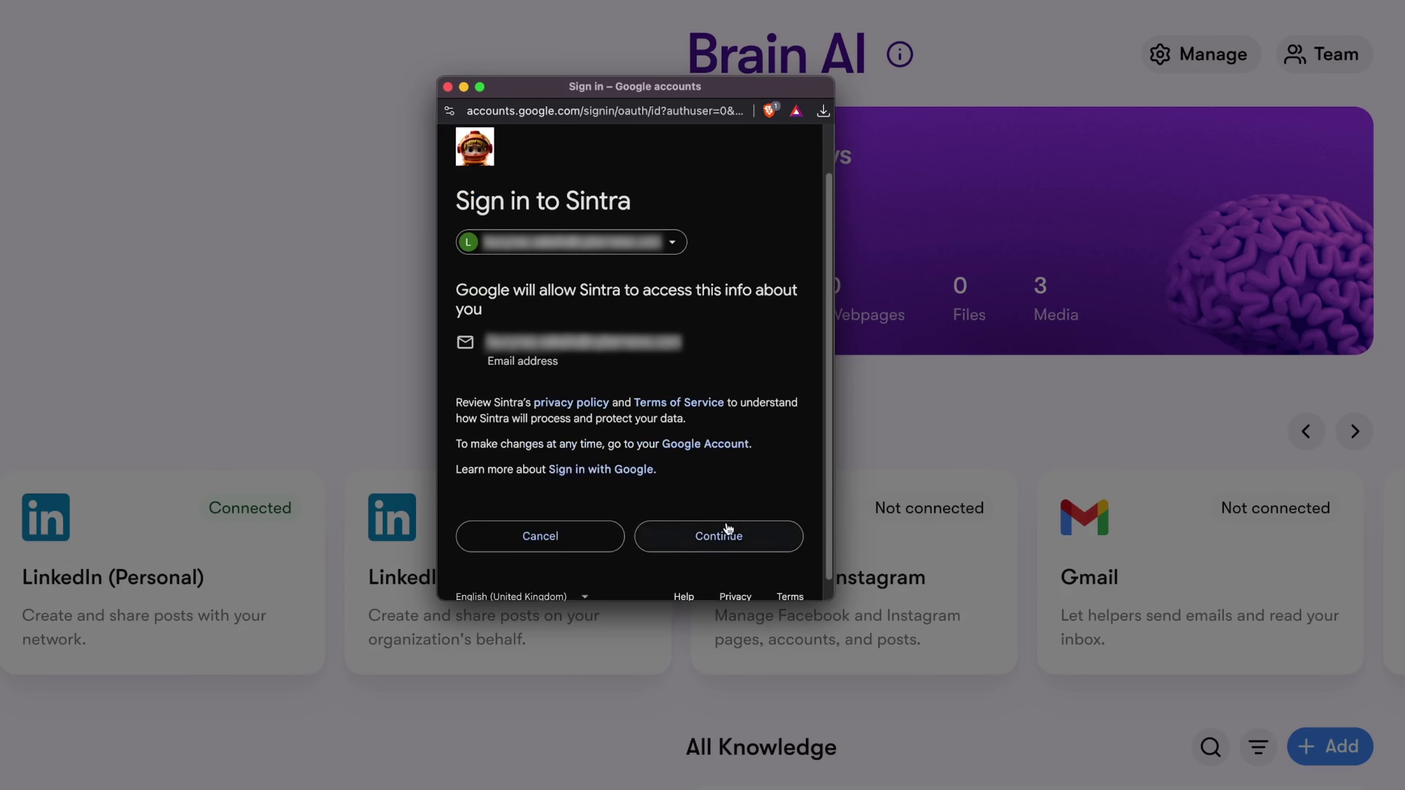
click(727, 534)
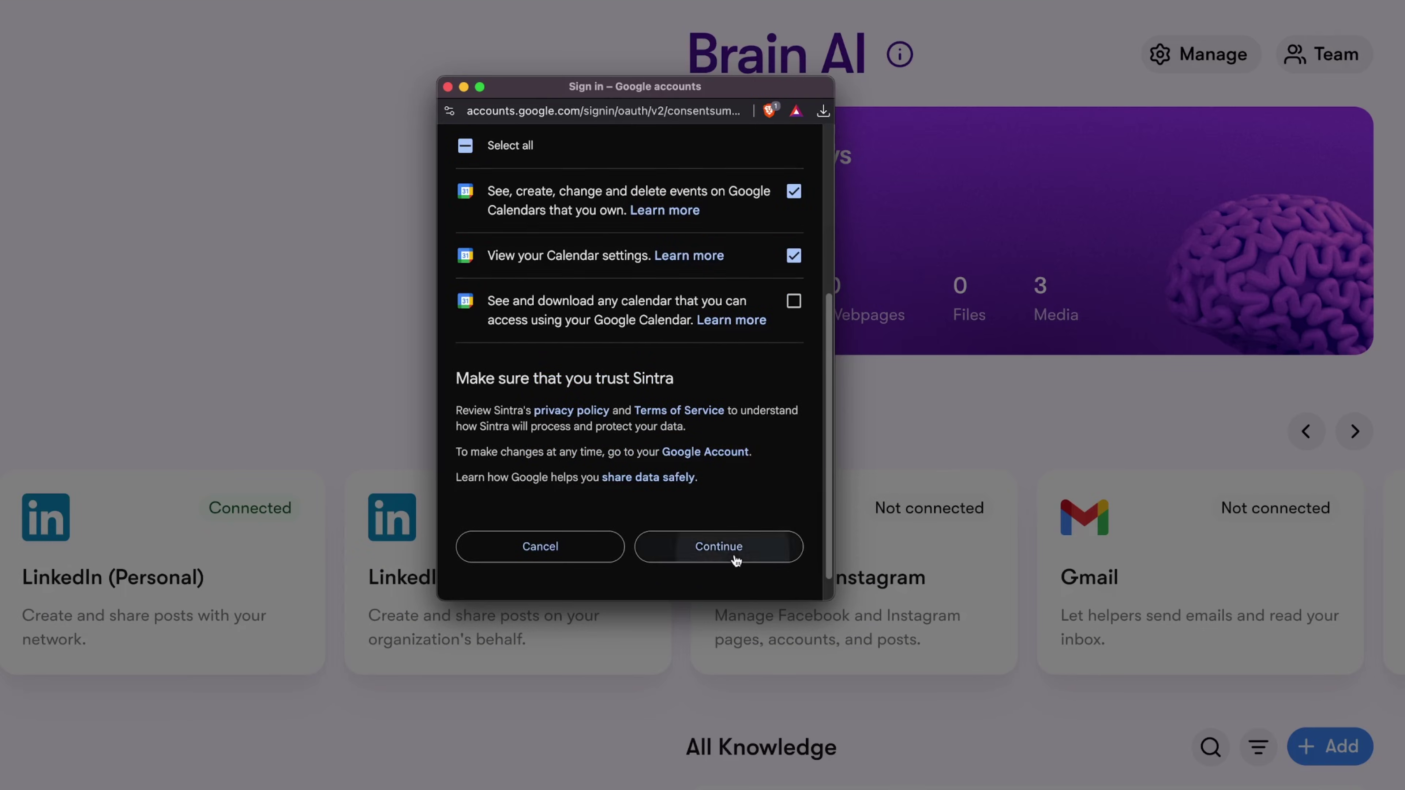
click(736, 561)
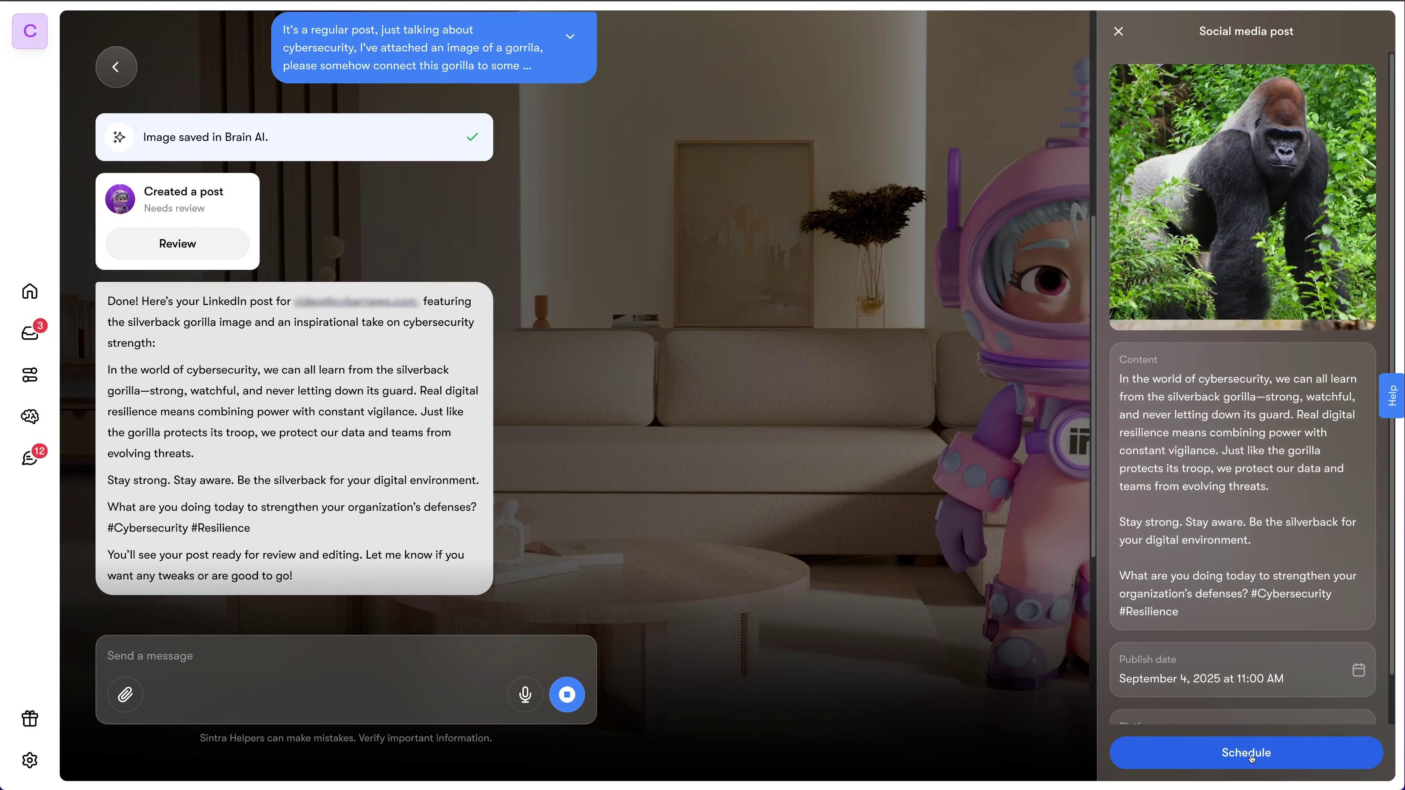
Schedule the LinkedIn cybersecurity post with the gorilla image for September 4, 2025 at 11:00 AM
click(1252, 758)
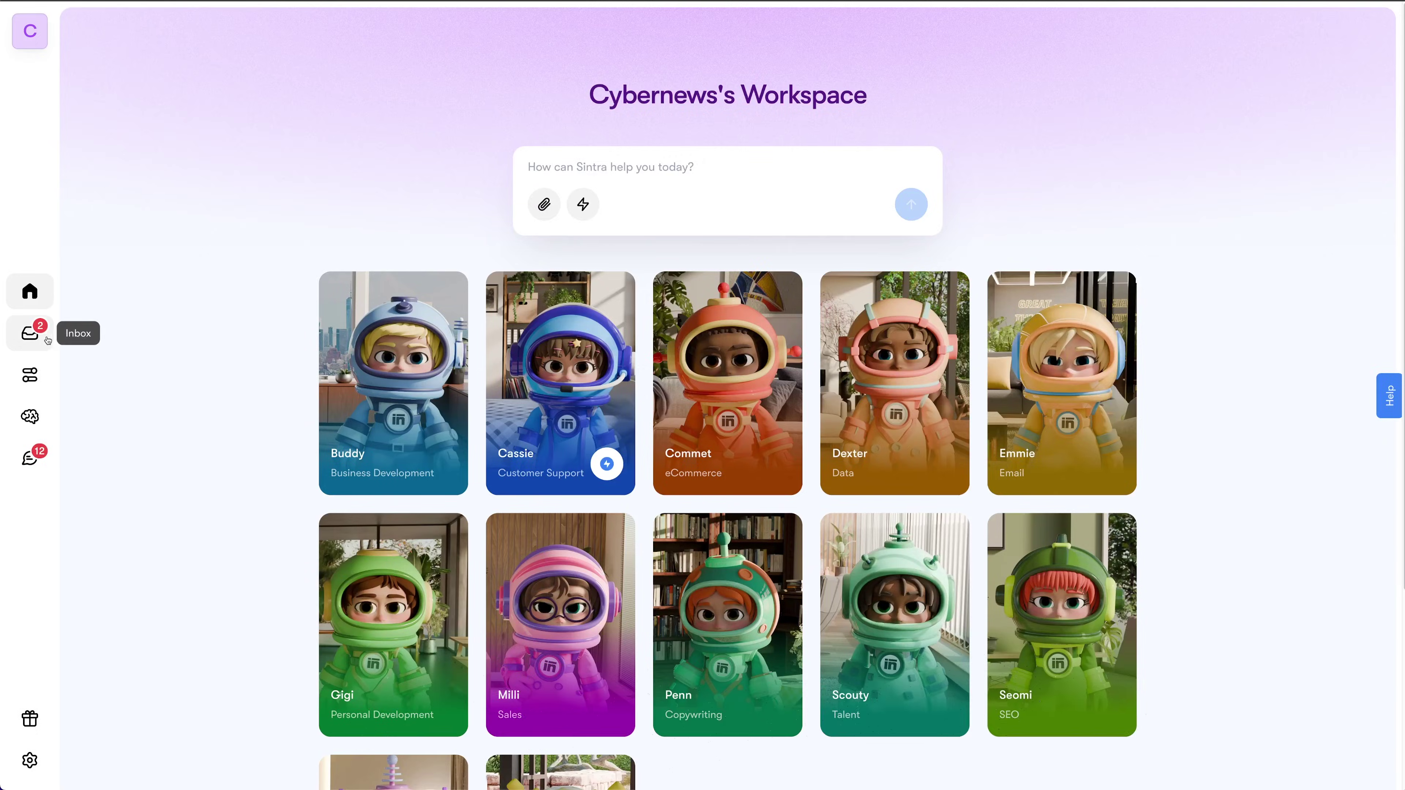
Open Soshie's posts for review from the inbox and select the word "sleep" in the "Hackers never sleep" post's content
click(48, 339)
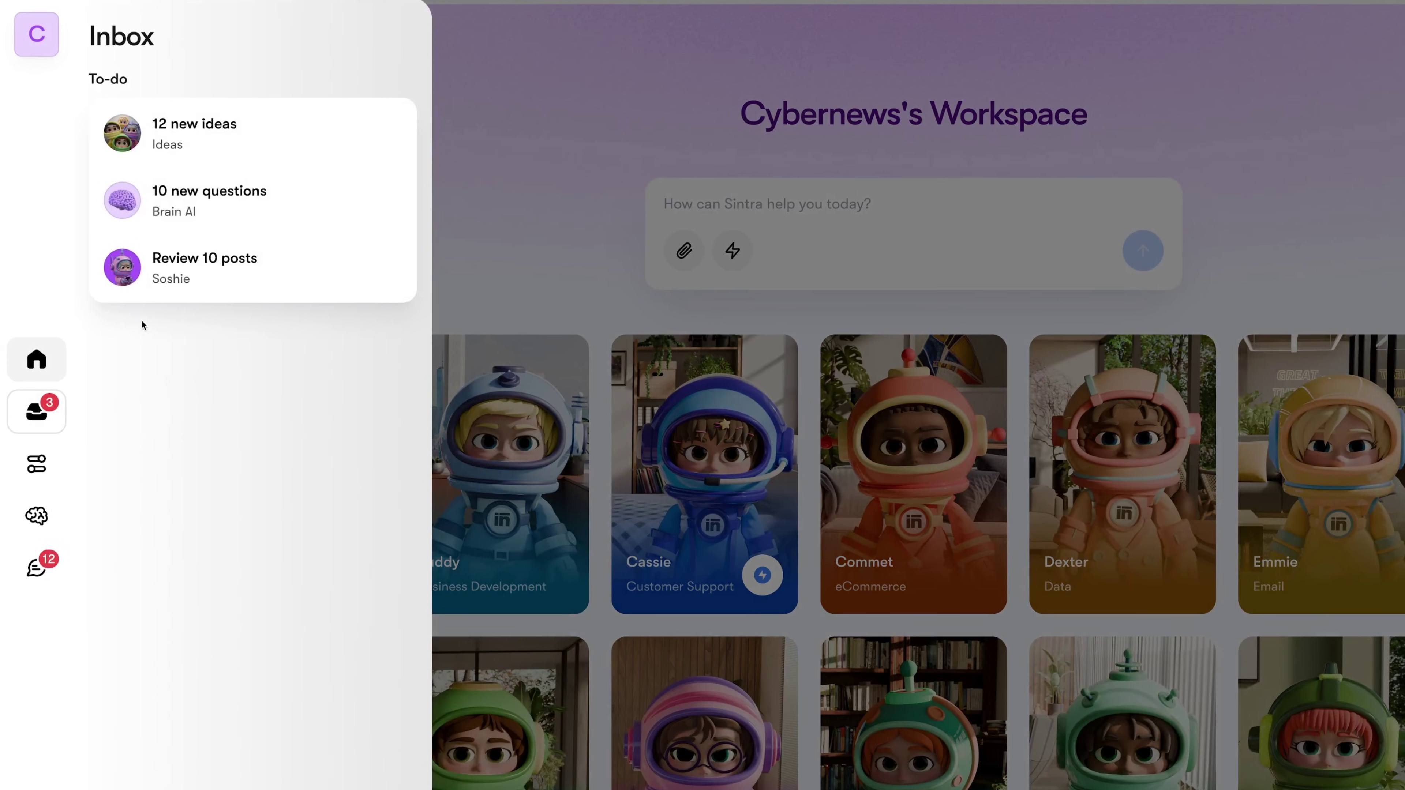
click(198, 277)
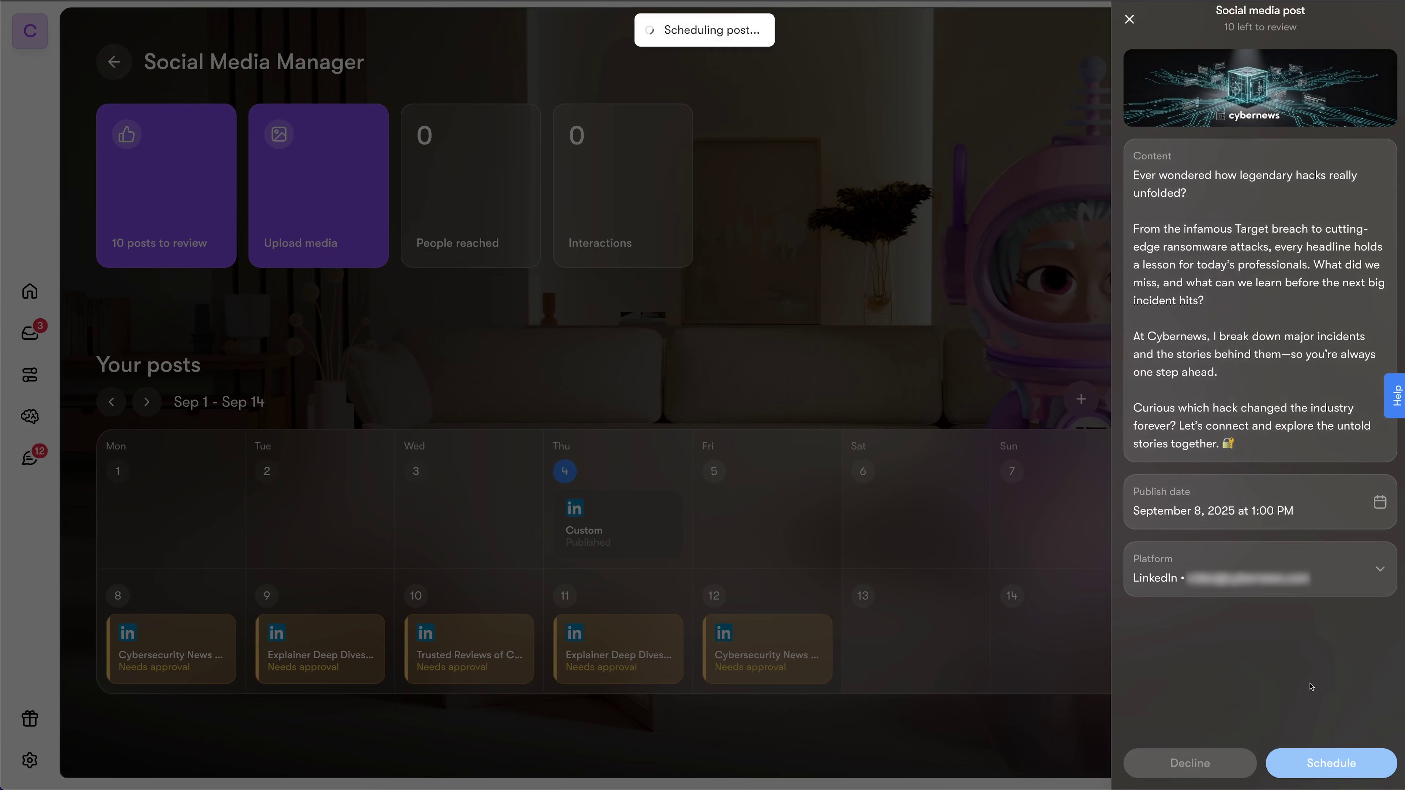
click(1232, 92)
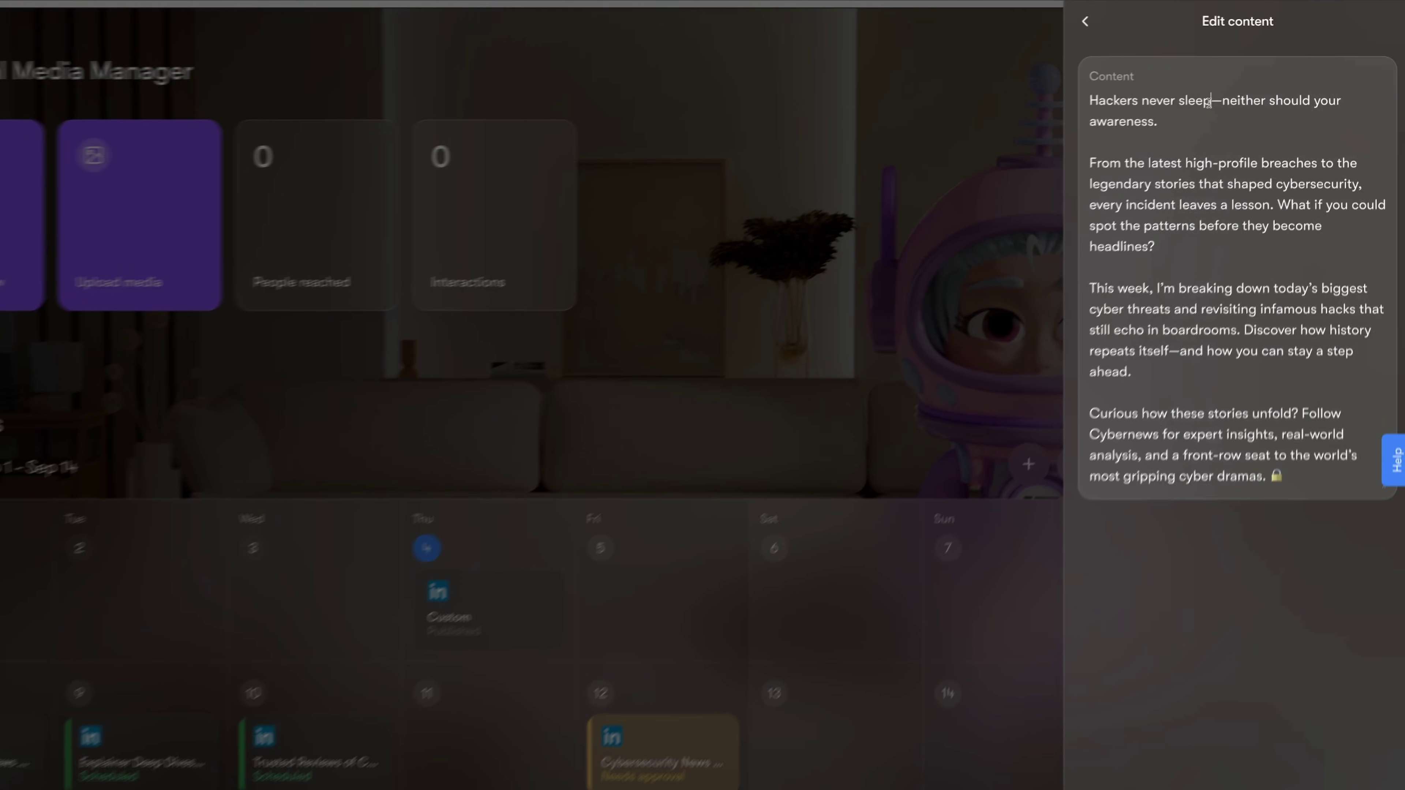
double_click(1209, 101)
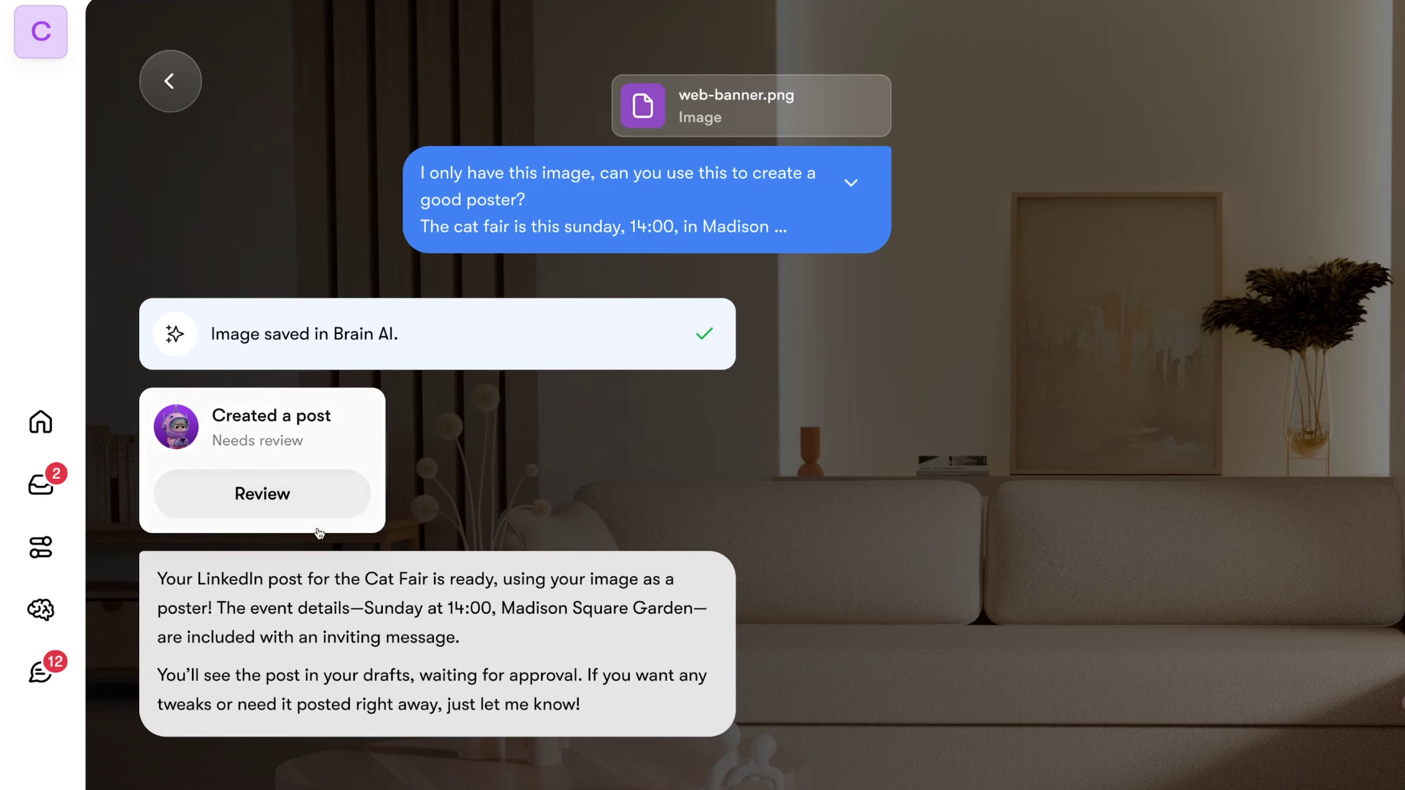
Open the created Cat Fair LinkedIn post for review
click(318, 515)
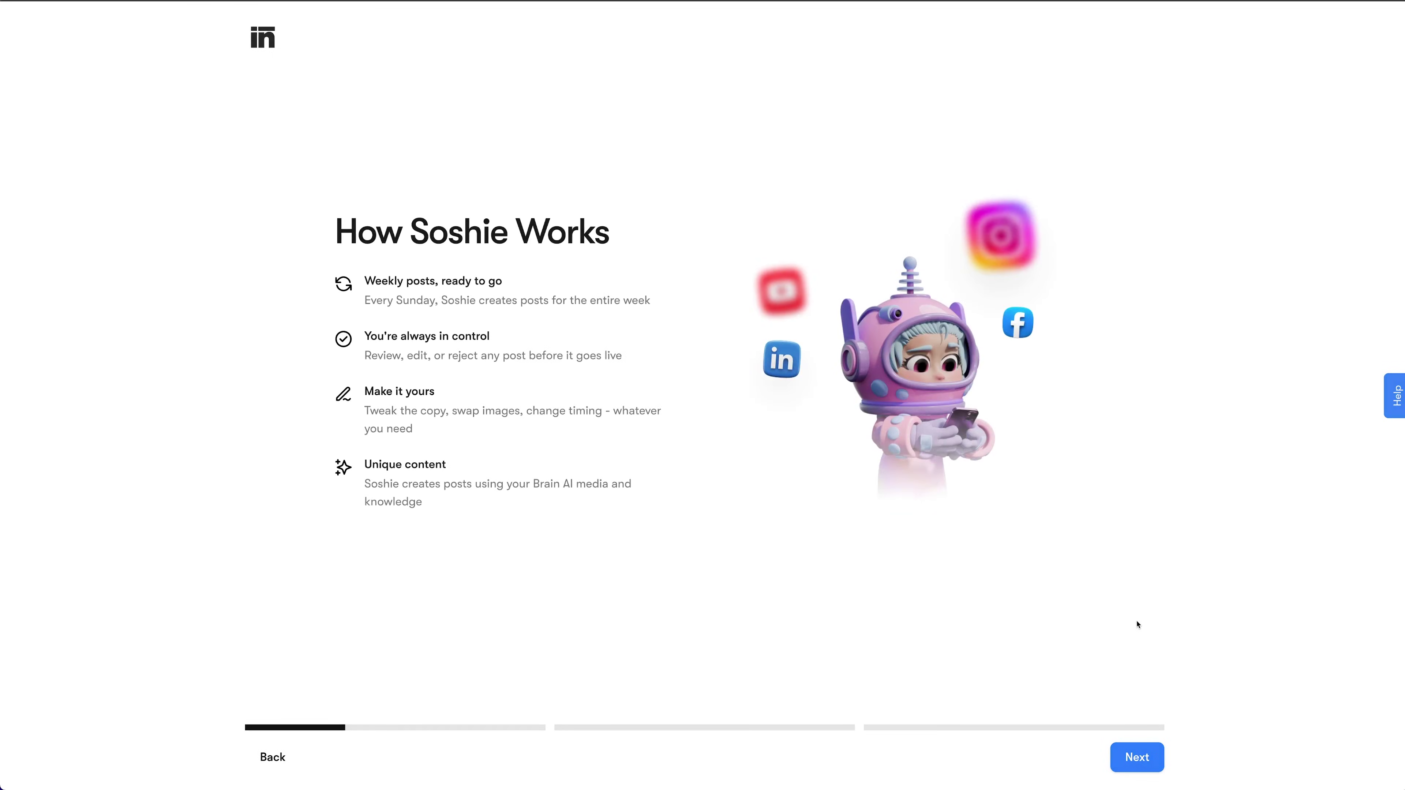
Advance Soshie's setup past the introduction and the social media profiles, keeping the connected LinkedIn account
click(1132, 758)
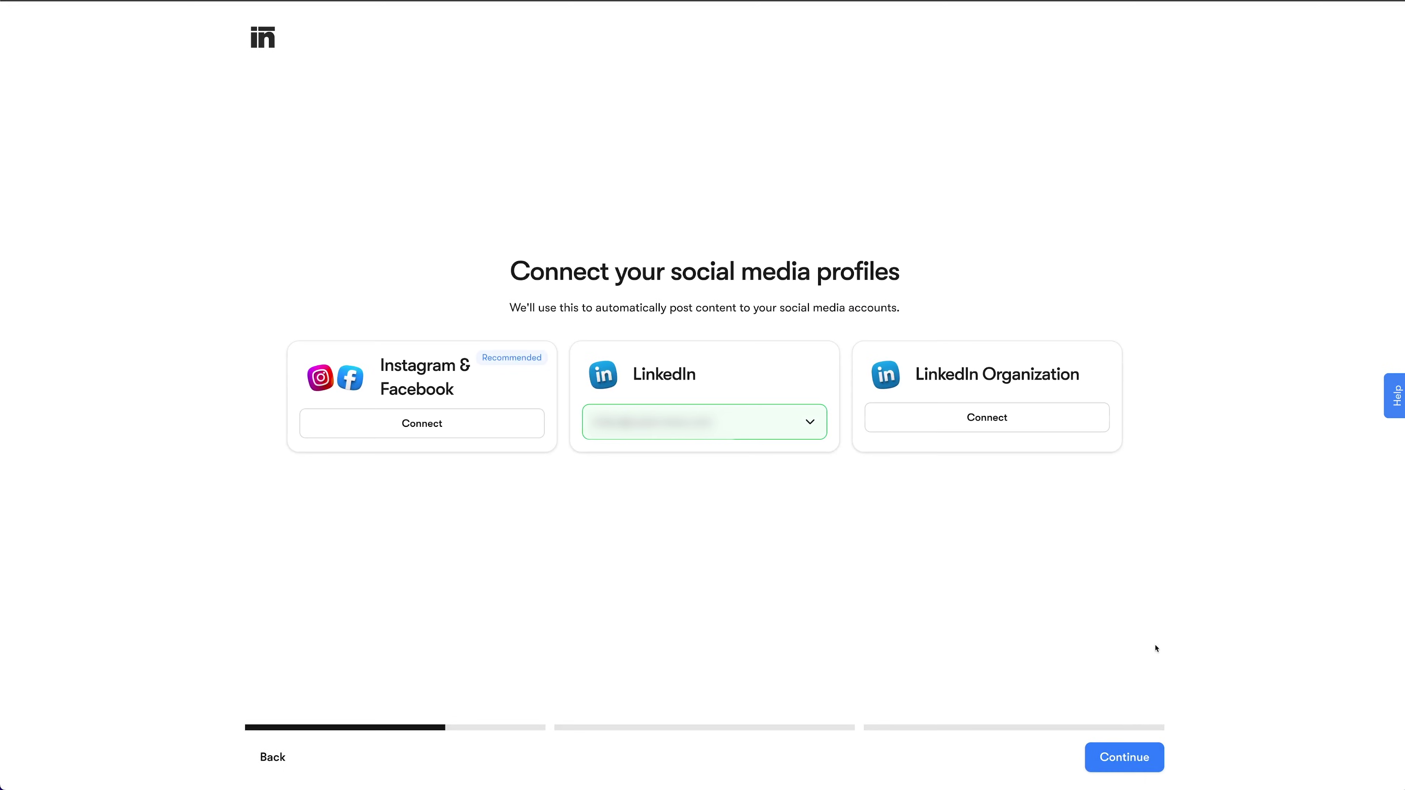
click(1123, 754)
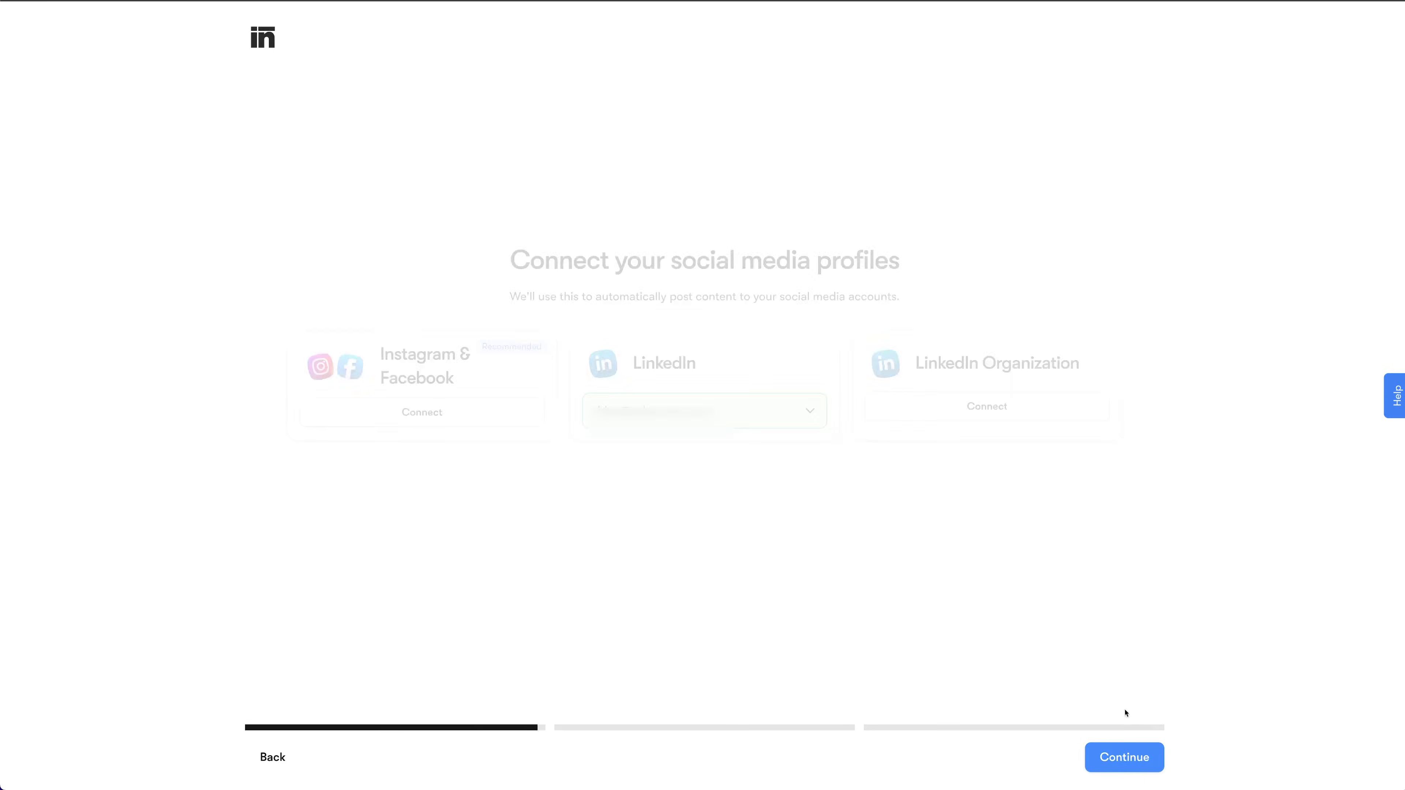
click(1115, 756)
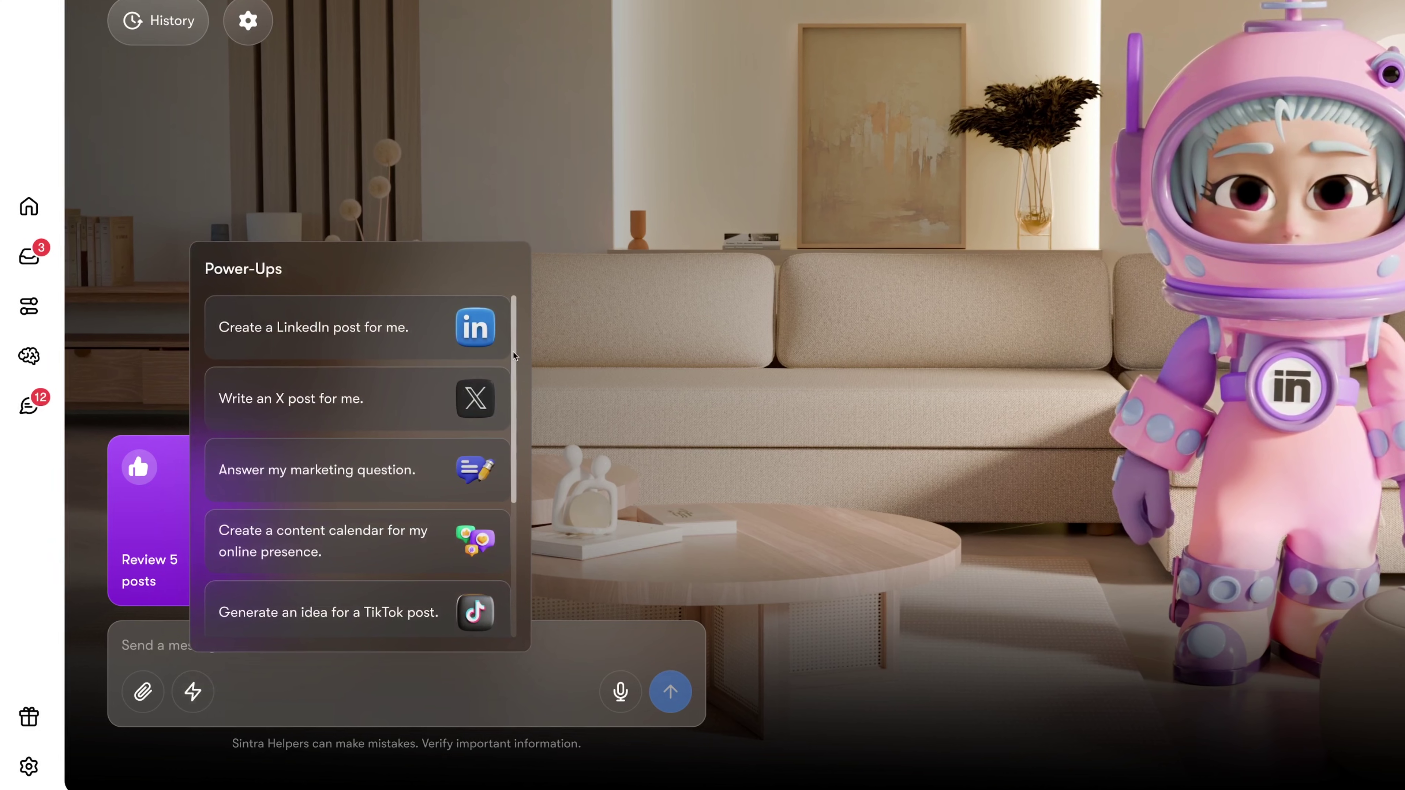
scroll(509, 368, down, 1)
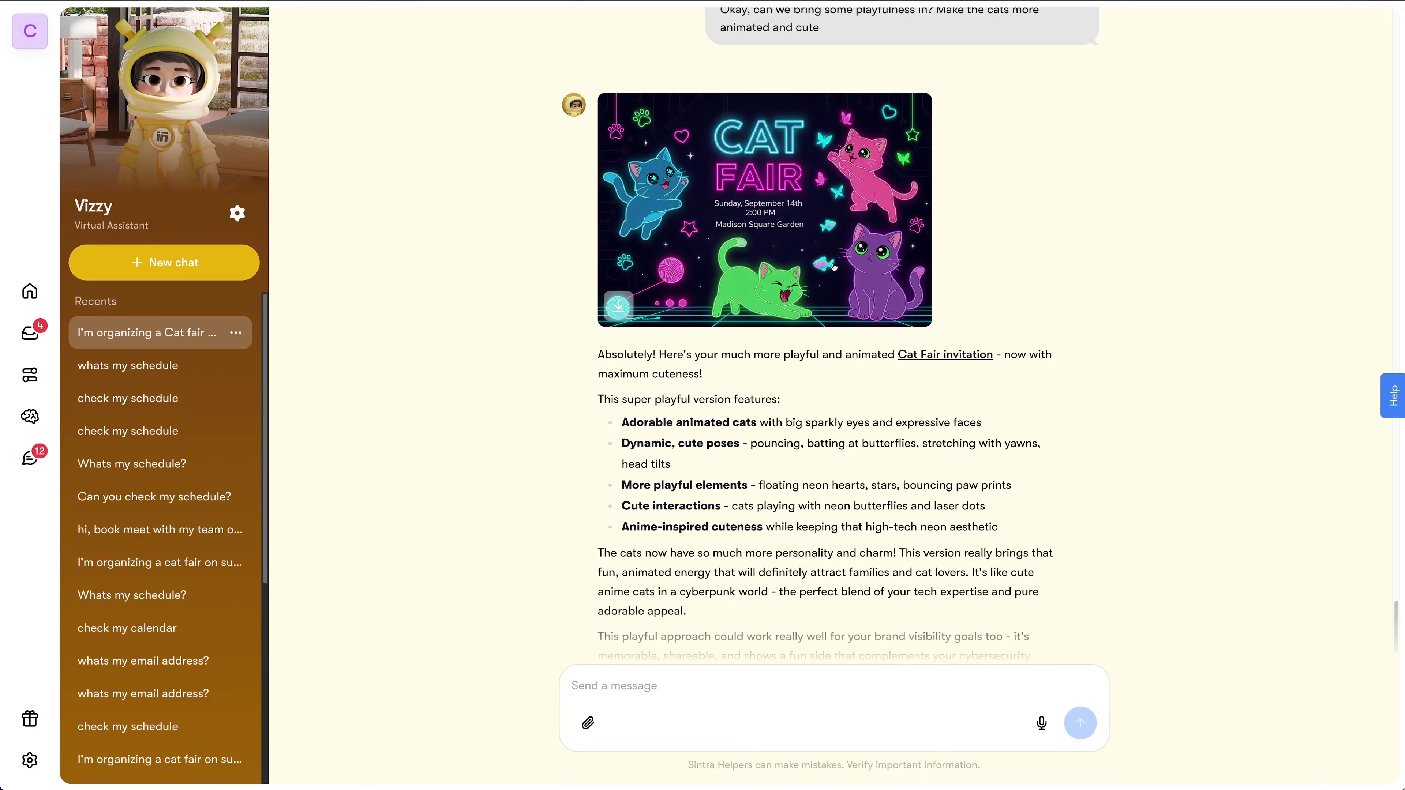
Open the playful Cat Fair invitation image in Vizzy's chat and the September 14 Cat Fair event in Google Calendar
click(844, 269)
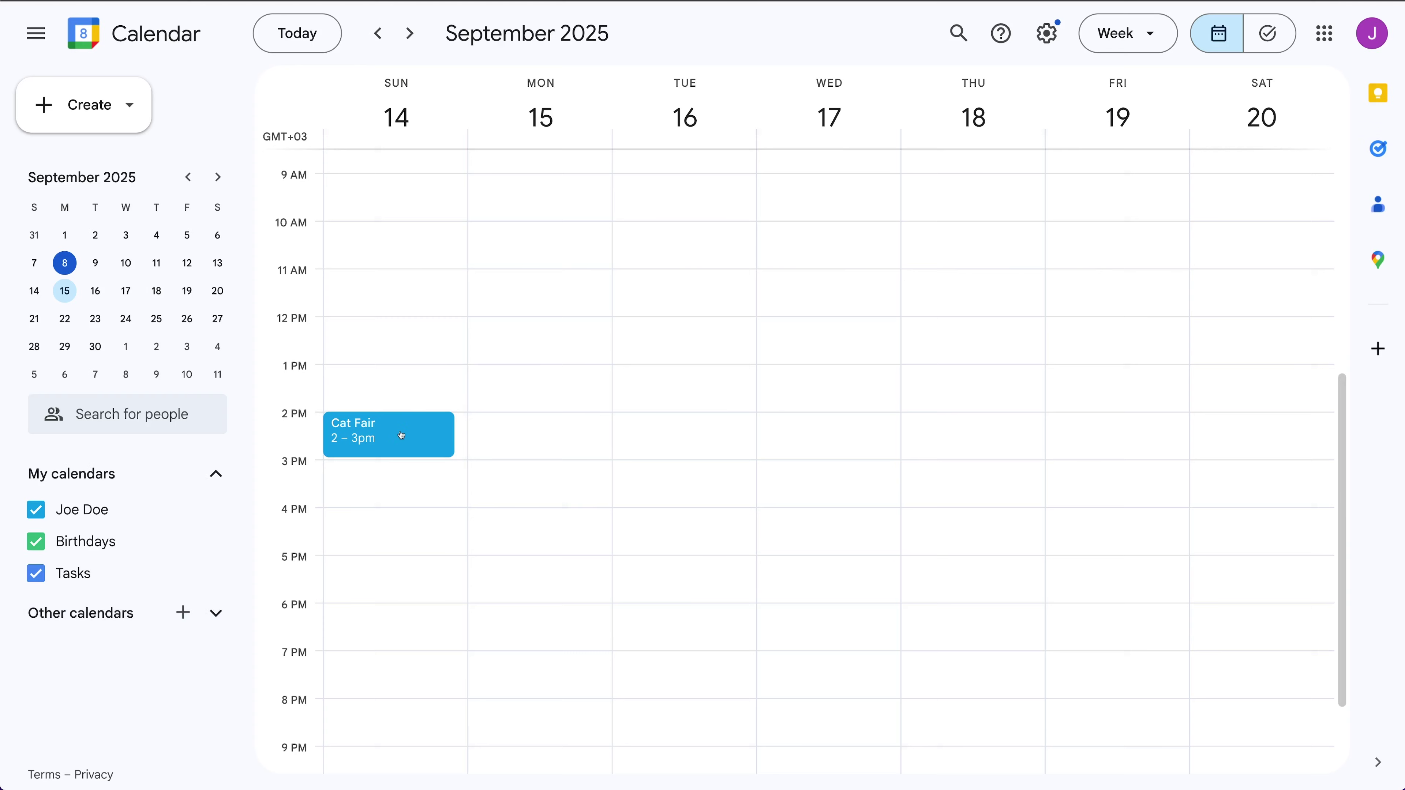
click(402, 435)
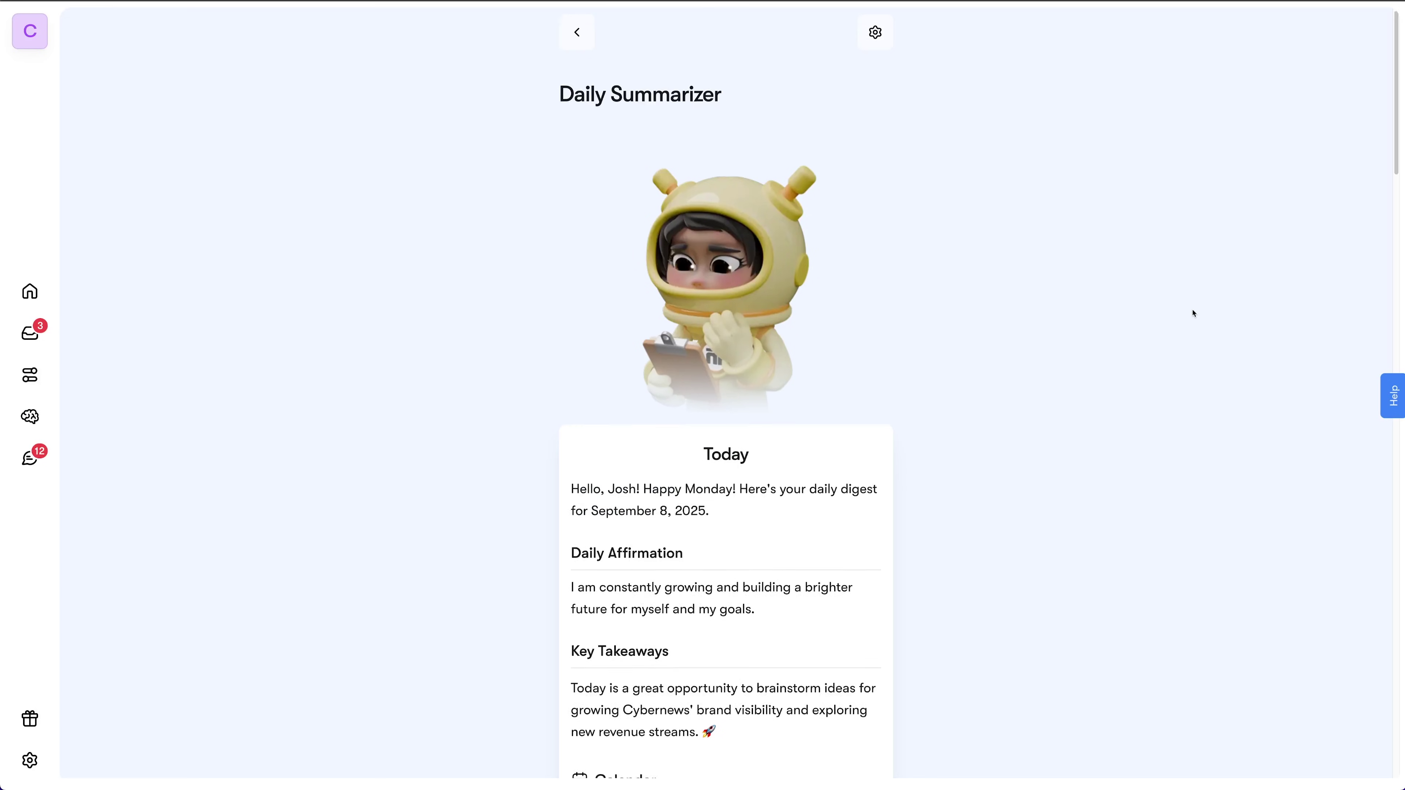
Read through the September 8, 2025 digest in the Daily Summarizer
scroll(1192, 314, down, 3)
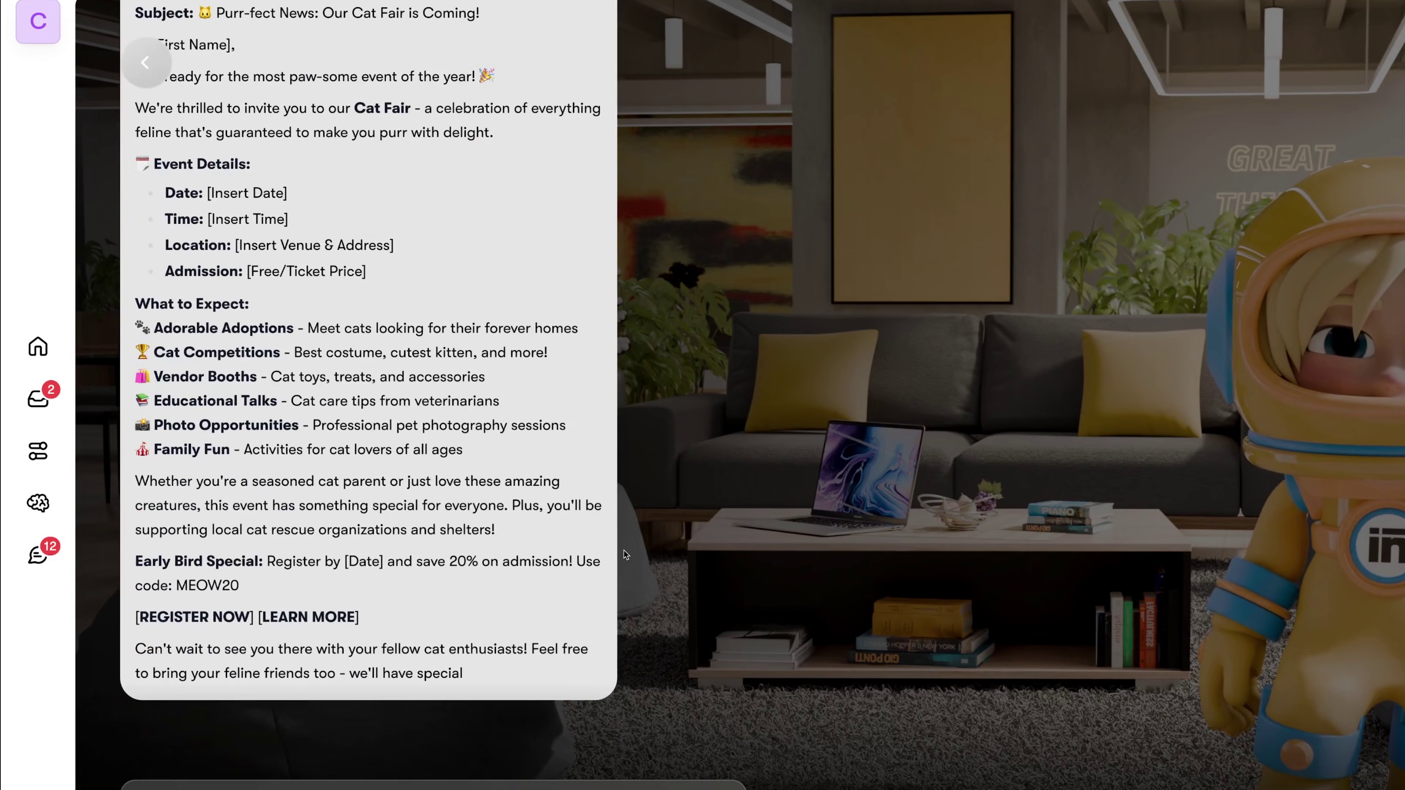
Read through the Cat Fair invitation email drafts in Emmie's chat
scroll(610, 383, down, 4)
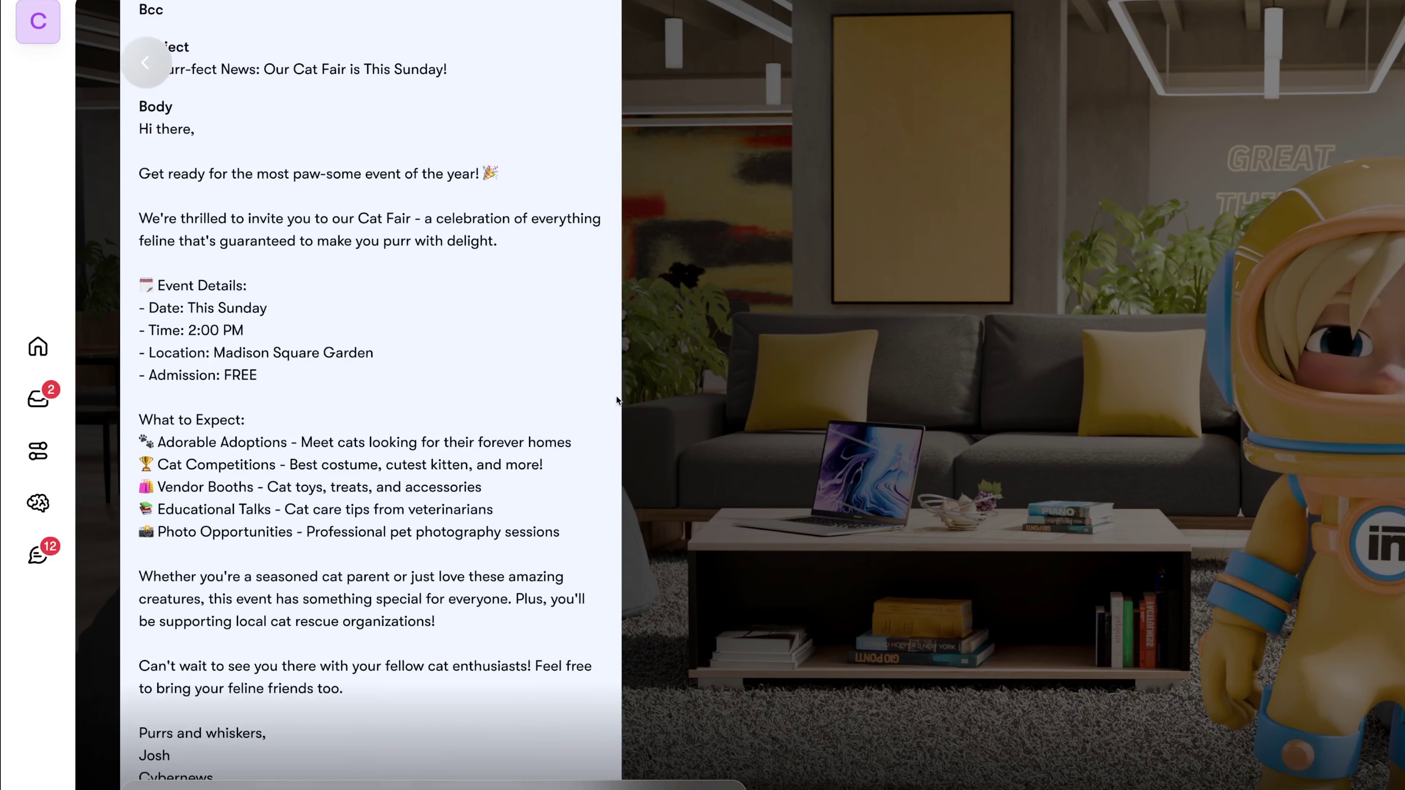
scroll(614, 398, down, 5)
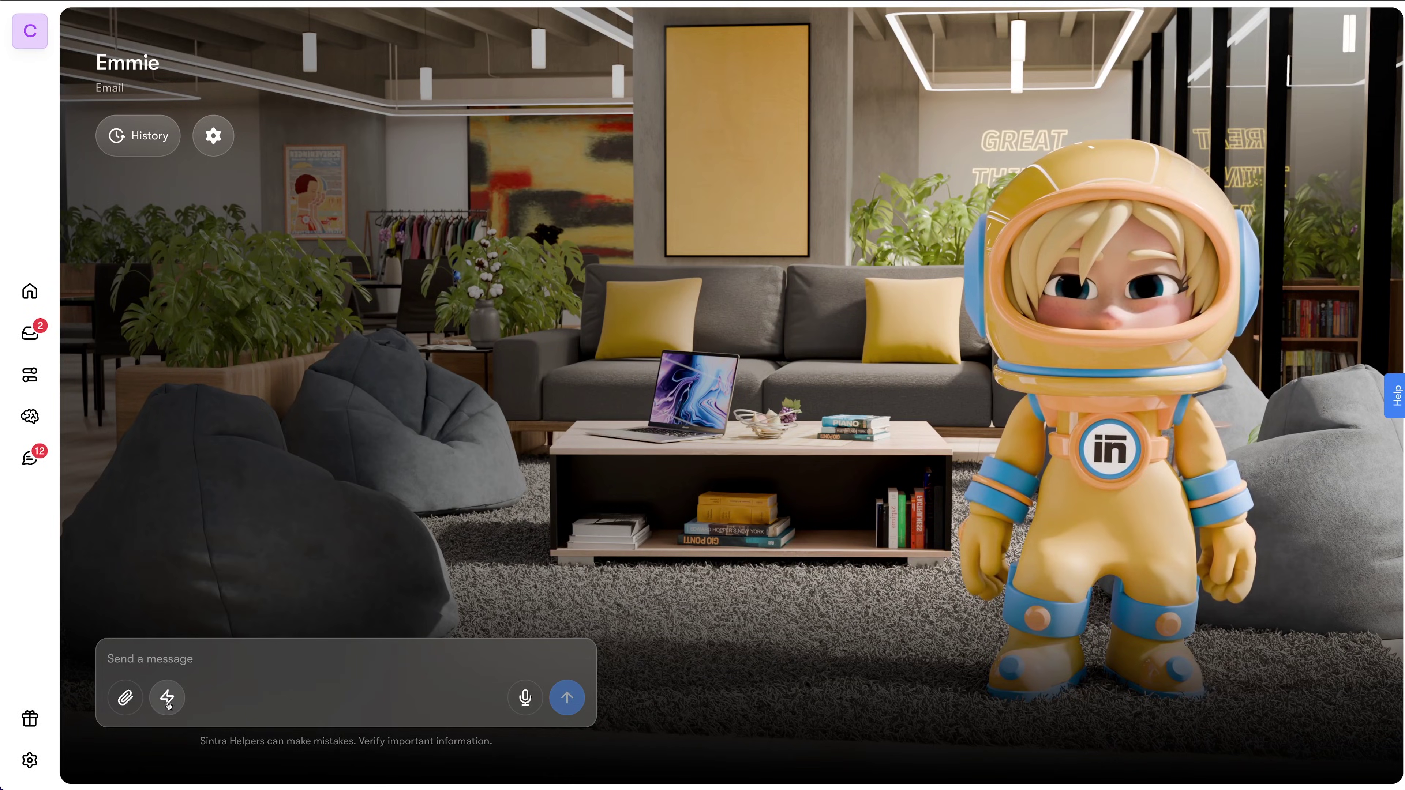
Open Emmie's Power-Ups in a new chat and browse the suggested email tasks
click(168, 698)
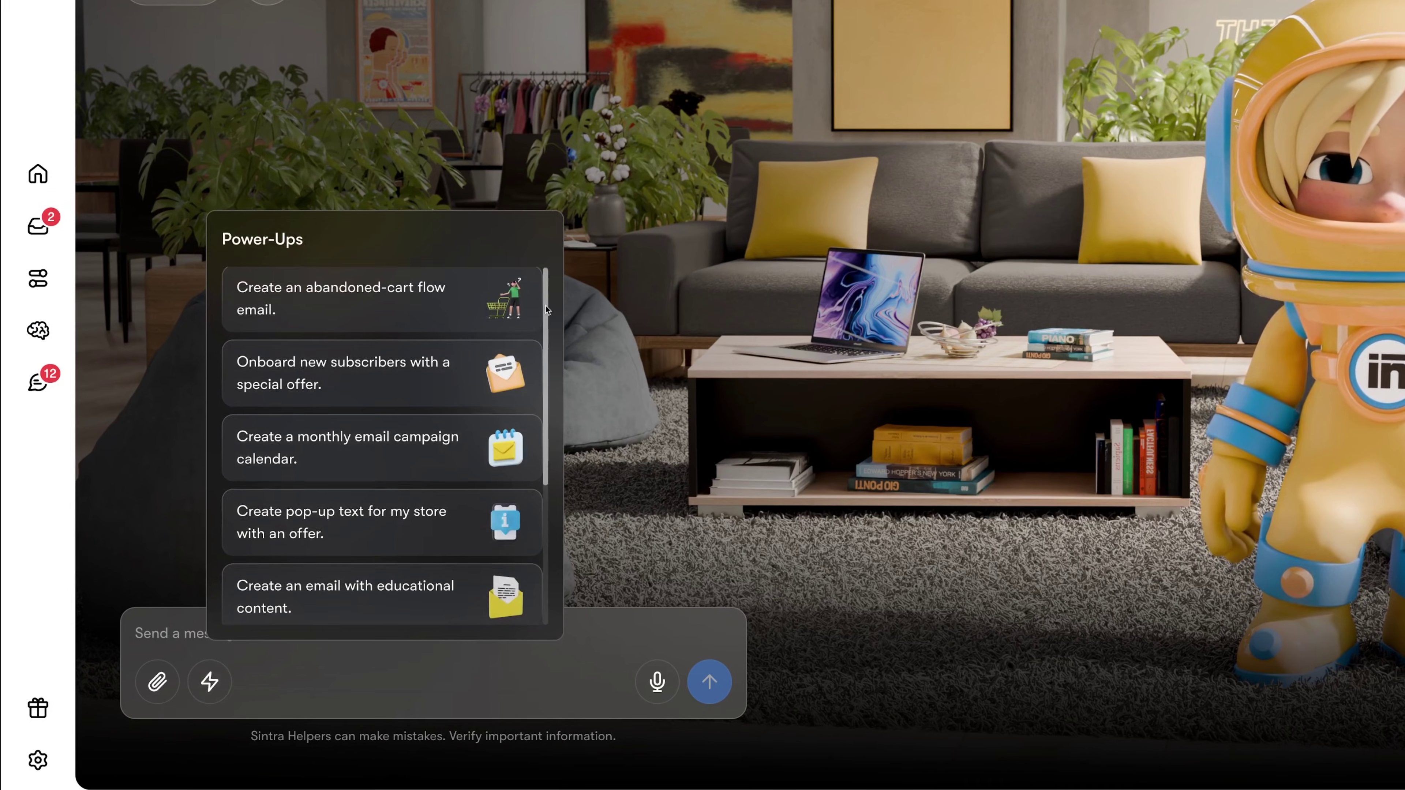
scroll(498, 359, down, 2)
click(451, 386)
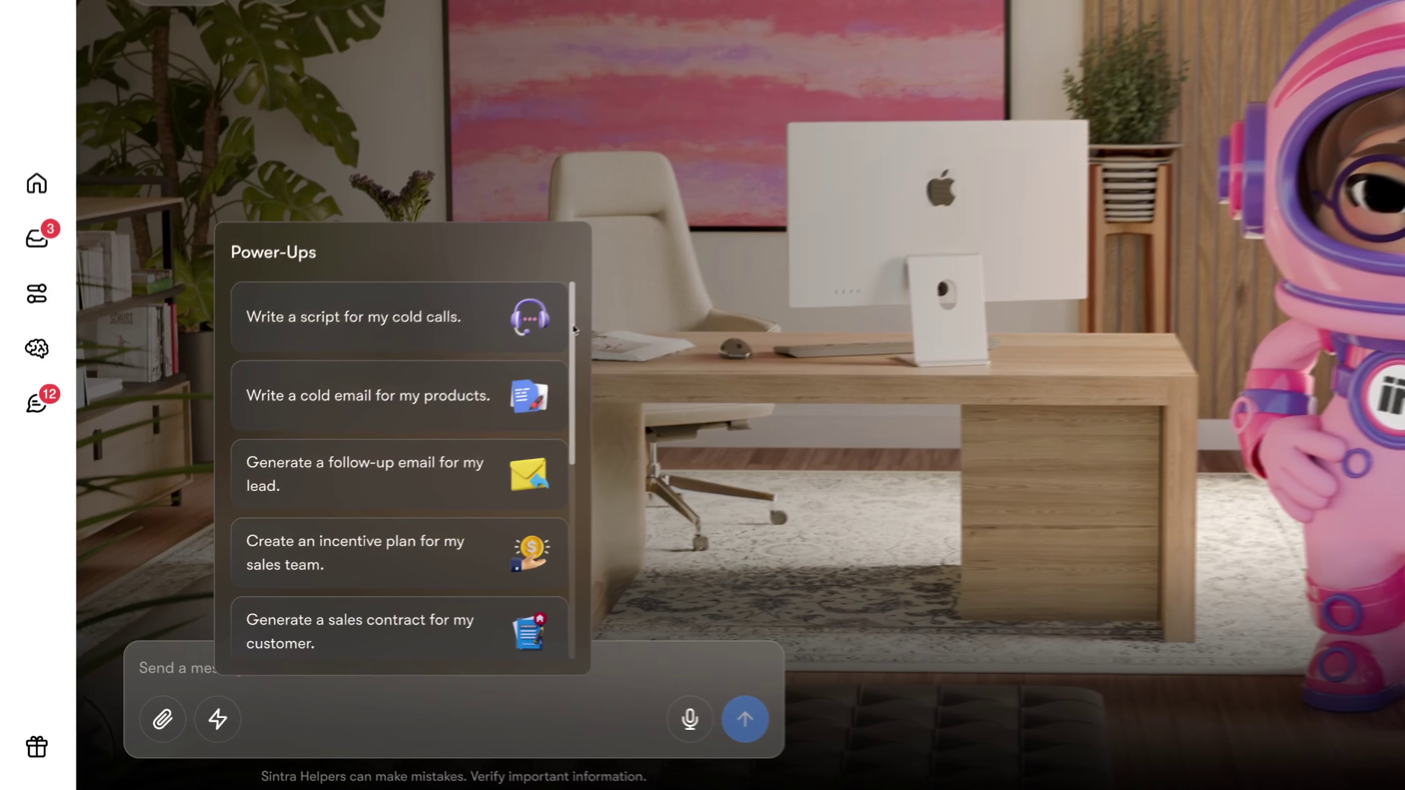
Browse Milli's sales Power-Ups and read through the cat sticker sales contract in her chat
scroll(437, 421, down, 1)
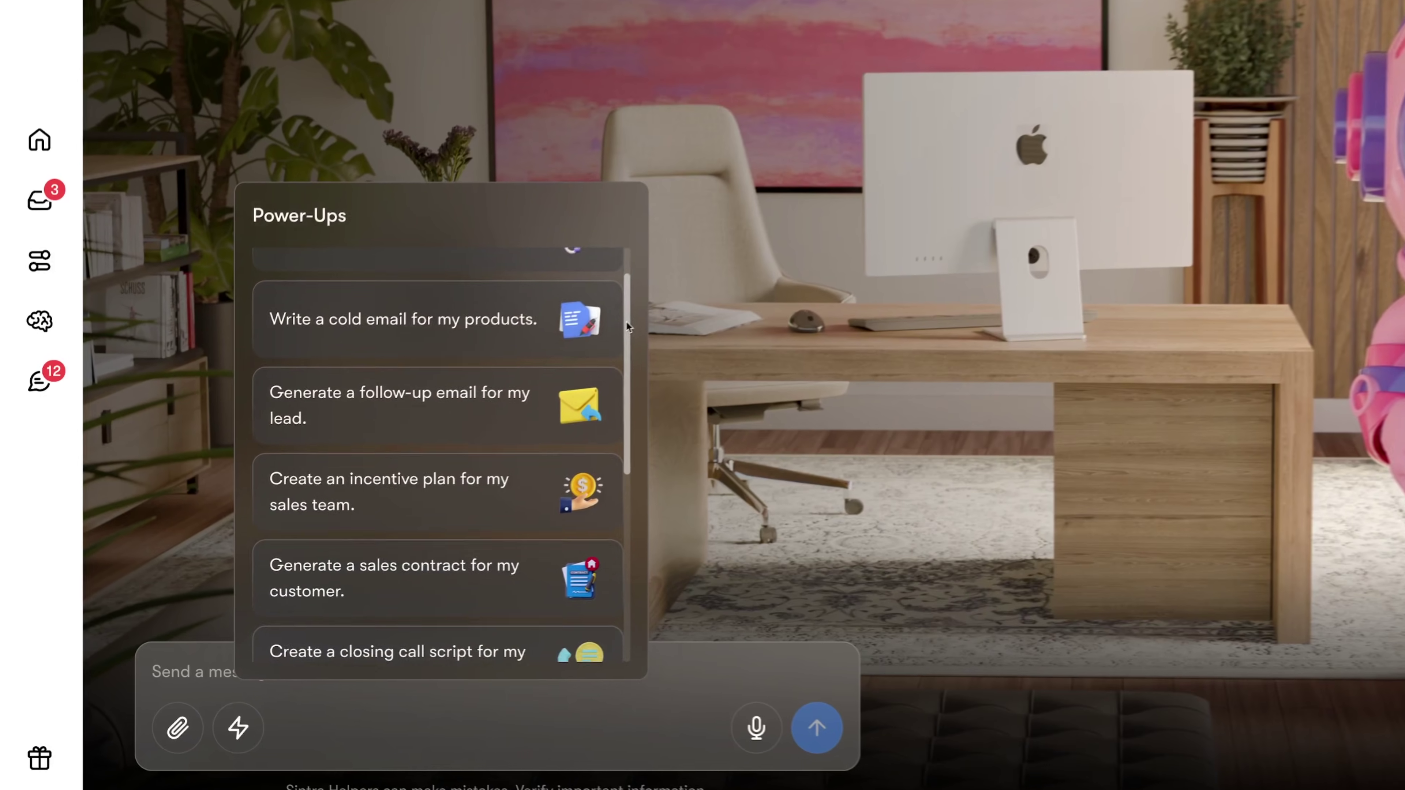
mouse_move(628, 326)
mouse_down()
mouse_move(652, 334)
mouse_move(669, 513)
mouse_up()
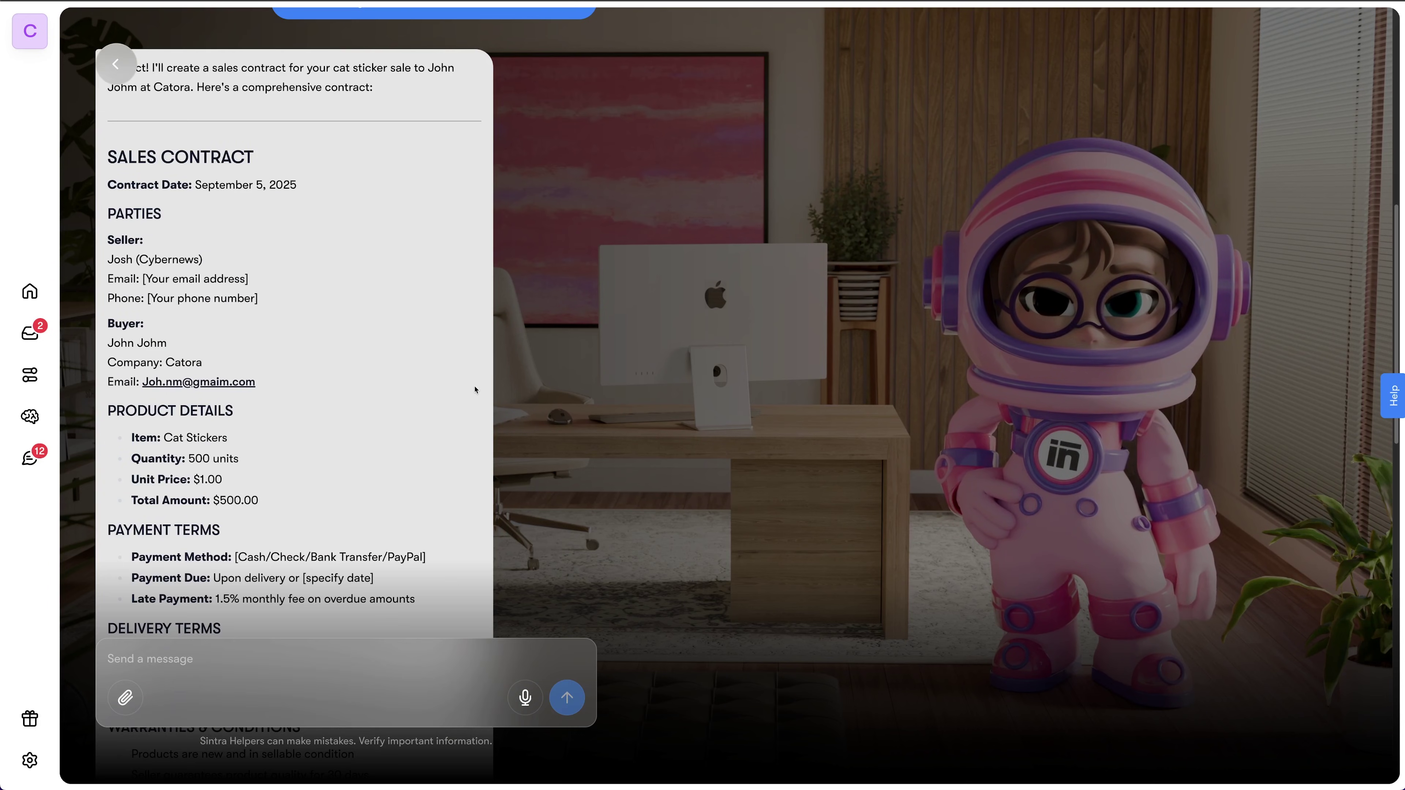
scroll(475, 390, down, 2)
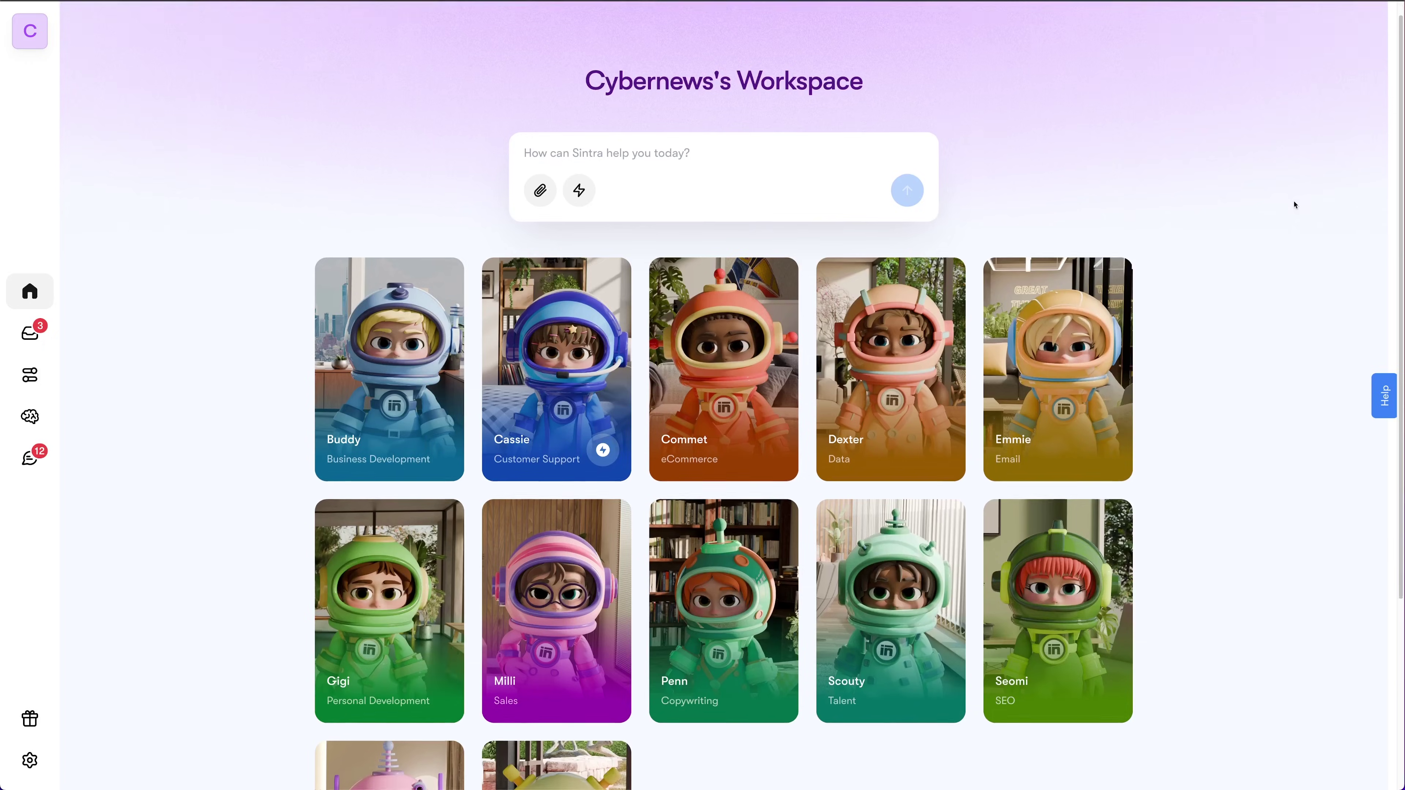
Look over the helpers on the Cybernews workspace home page
scroll(1295, 205, down, 3)
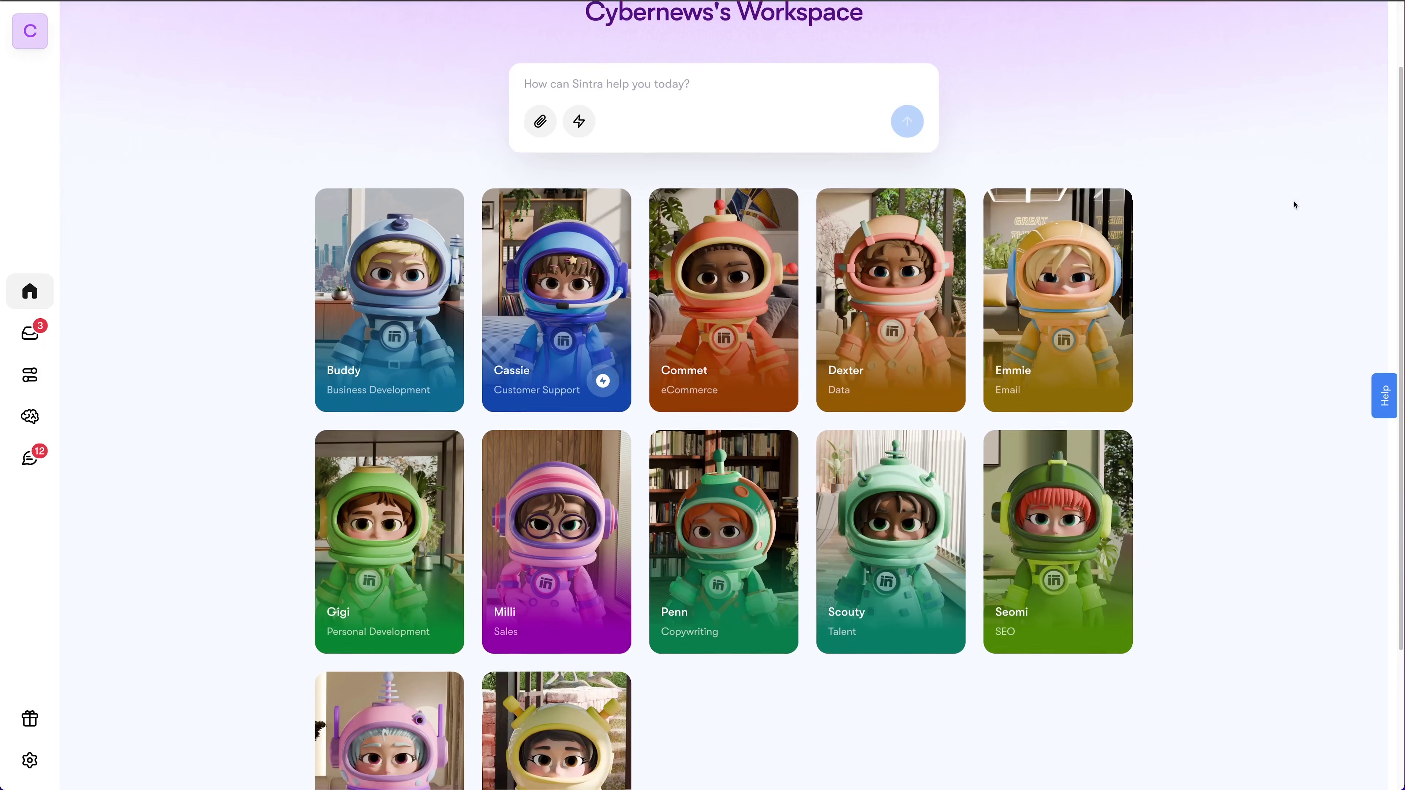